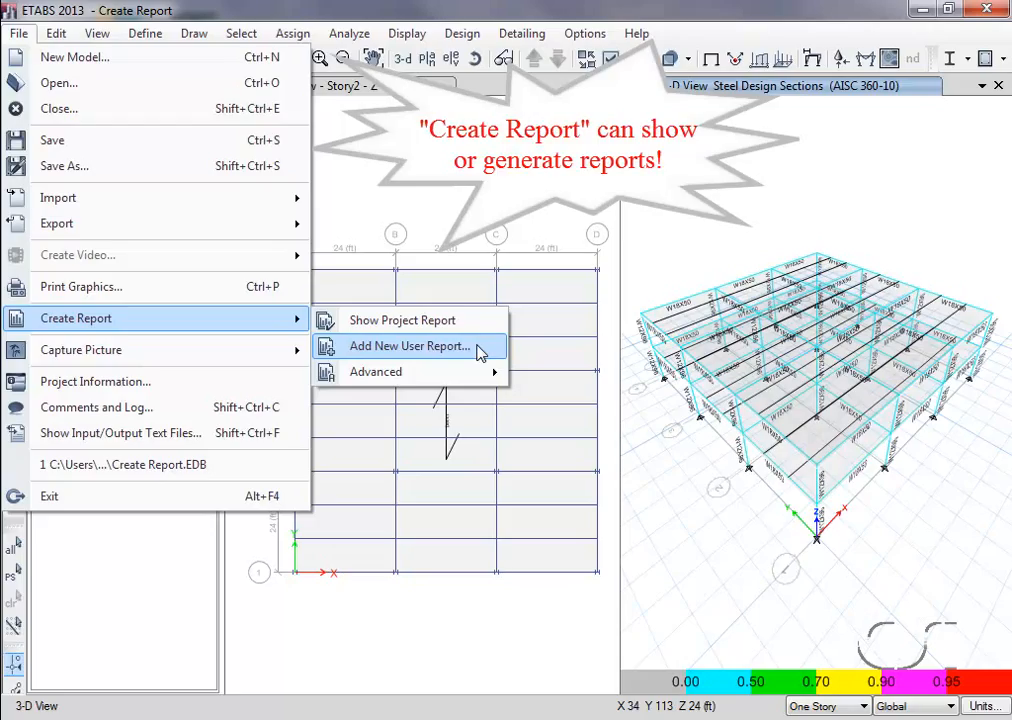
Create and show the standard project report for the model
mouse_move(472, 372)
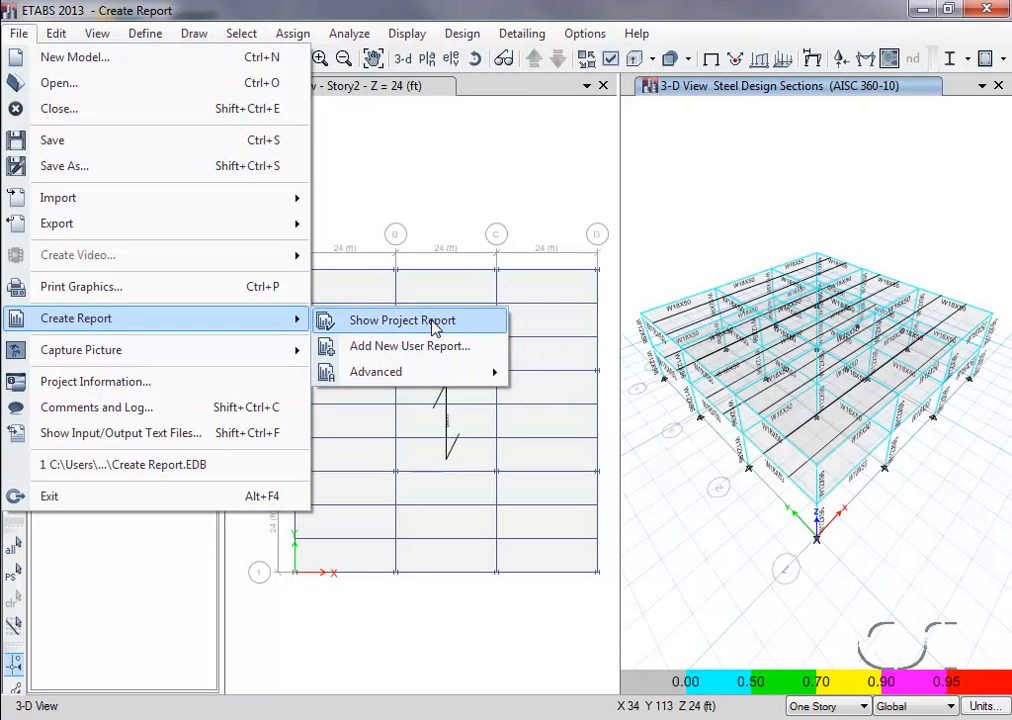
left_click(350, 88)
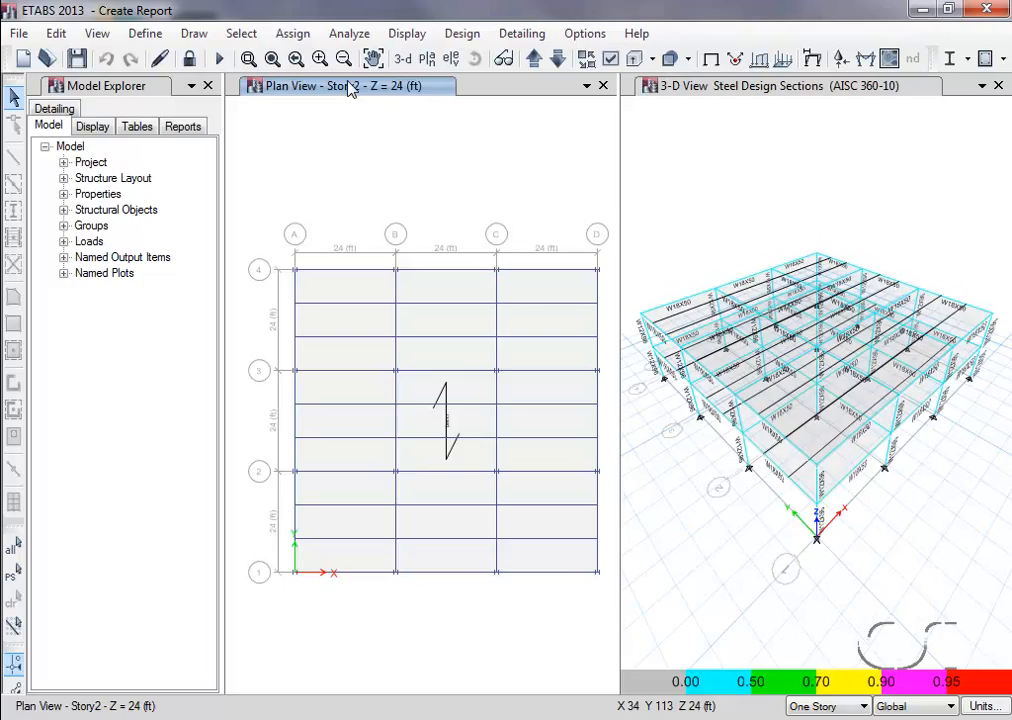
left_click(21, 34)
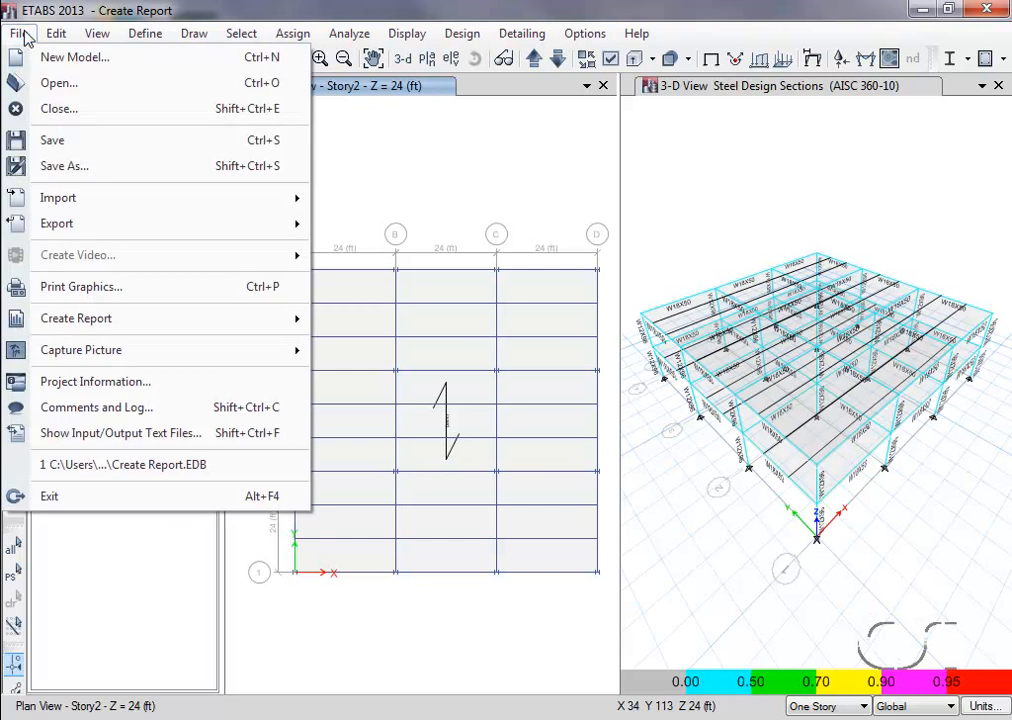
mouse_move(190, 322)
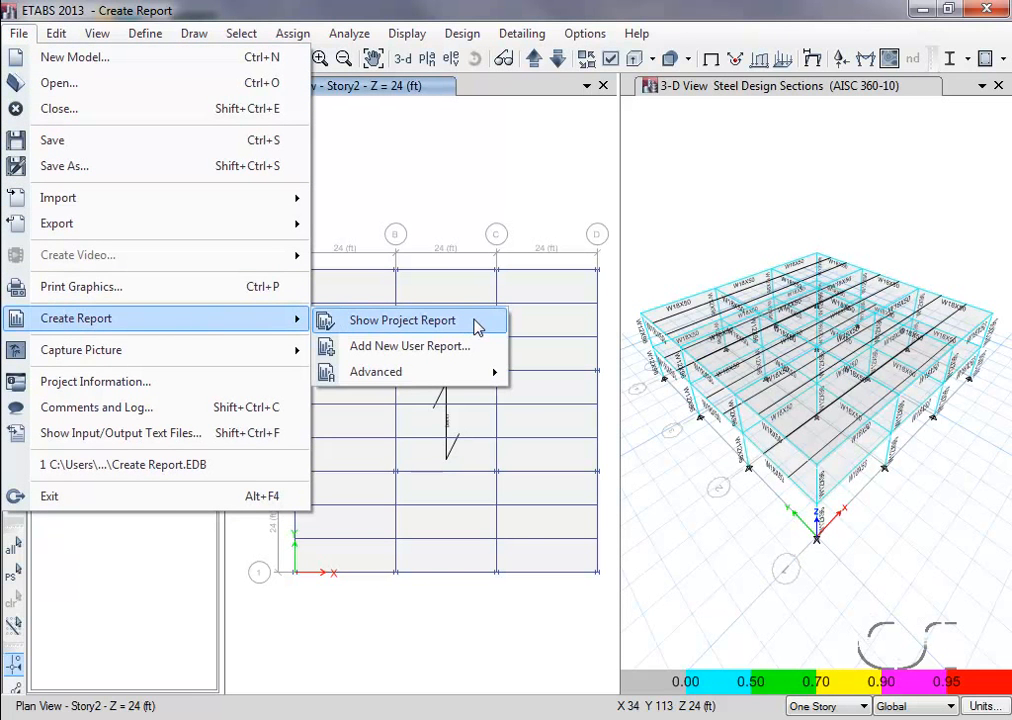
left_click(402, 320)
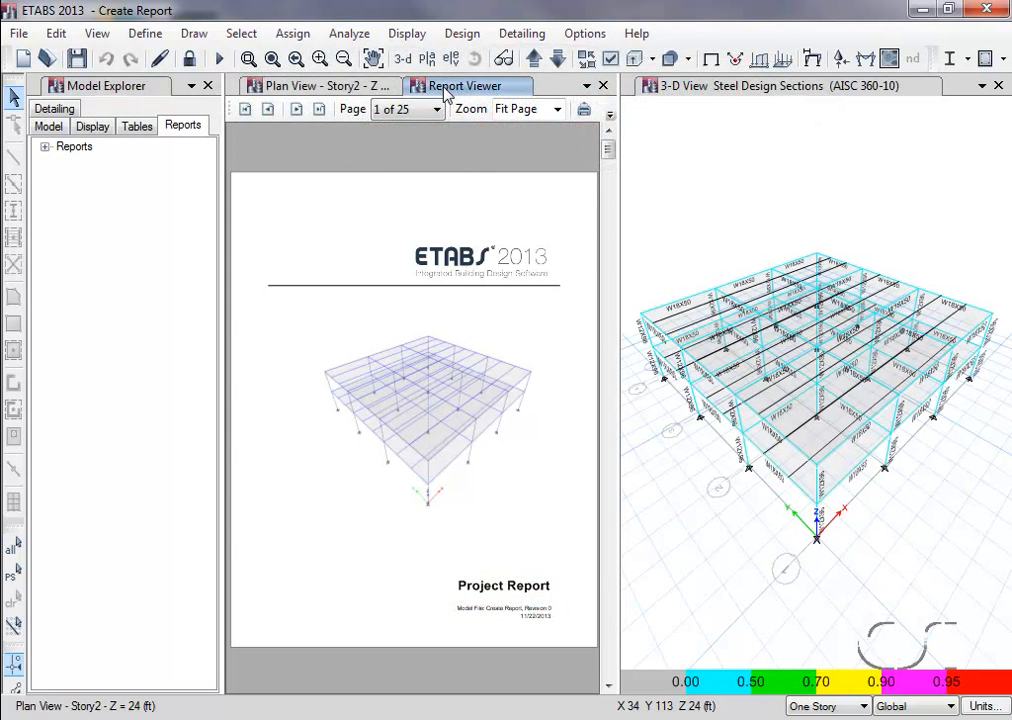
Page through the project report from its table of contents through the joint reactions tables, and close the report
left_click(607, 685)
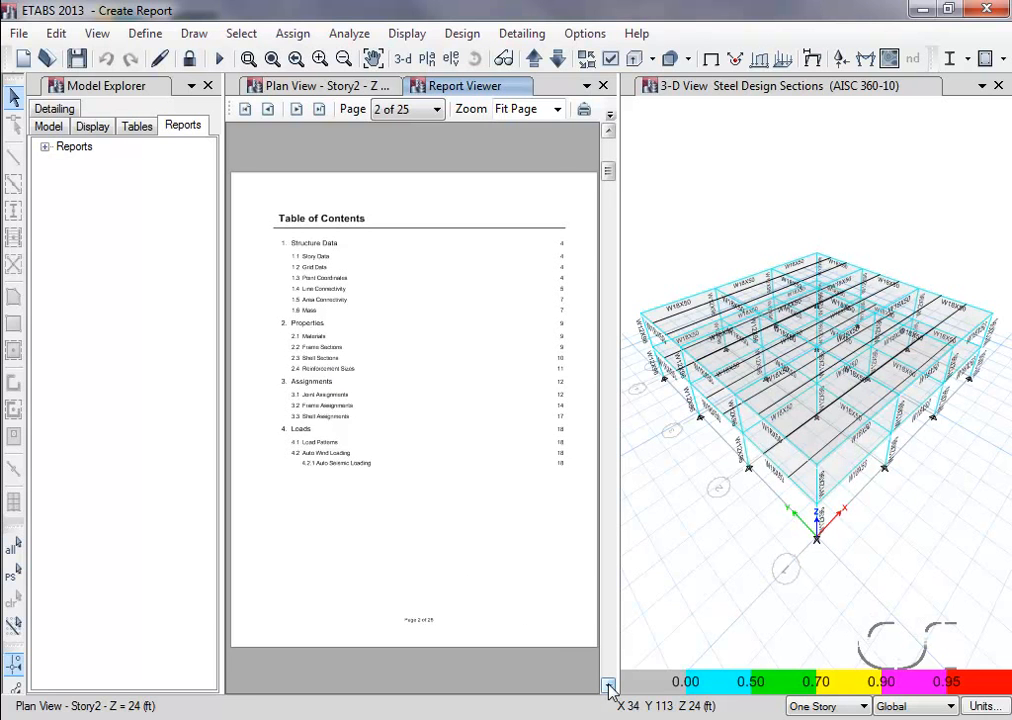
left_click(607, 685)
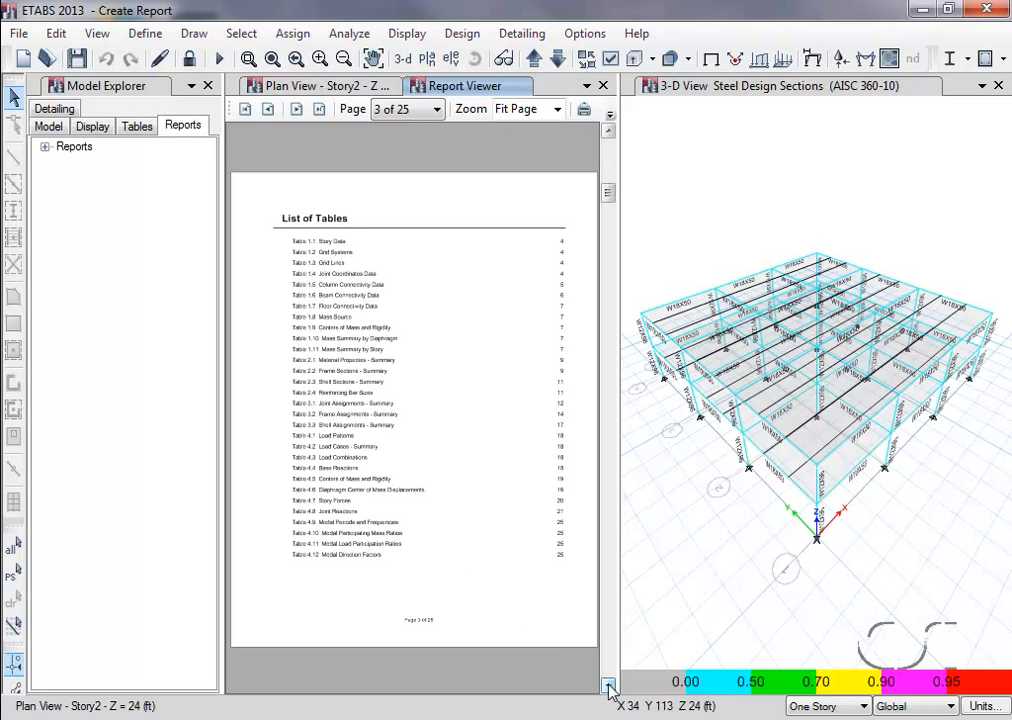
left_click(607, 685)
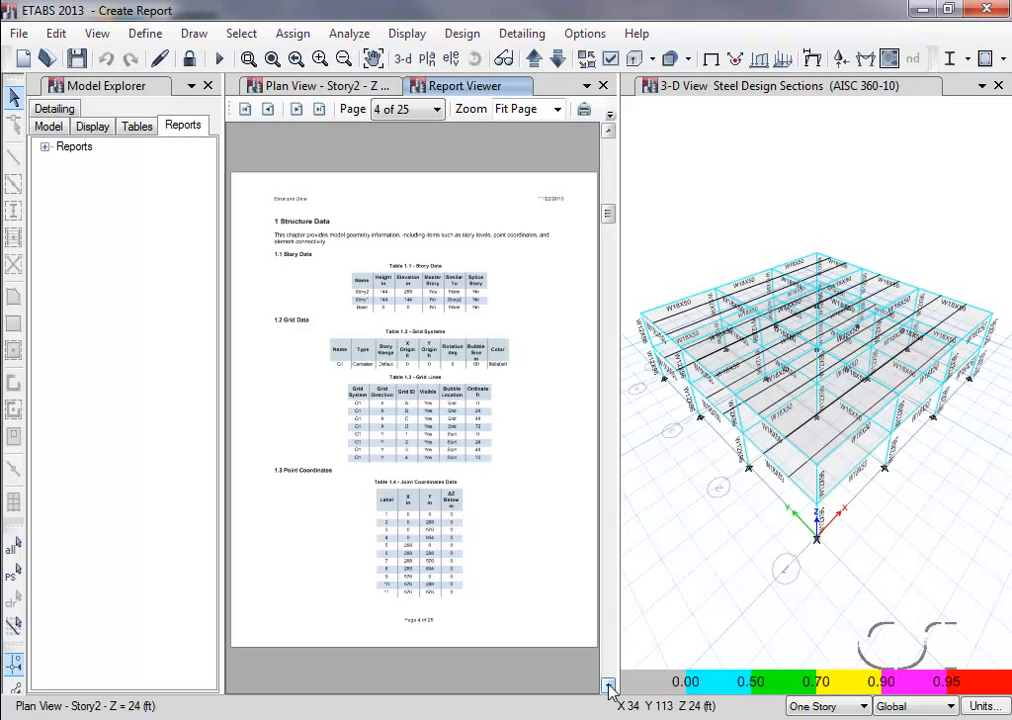
left_click(607, 685)
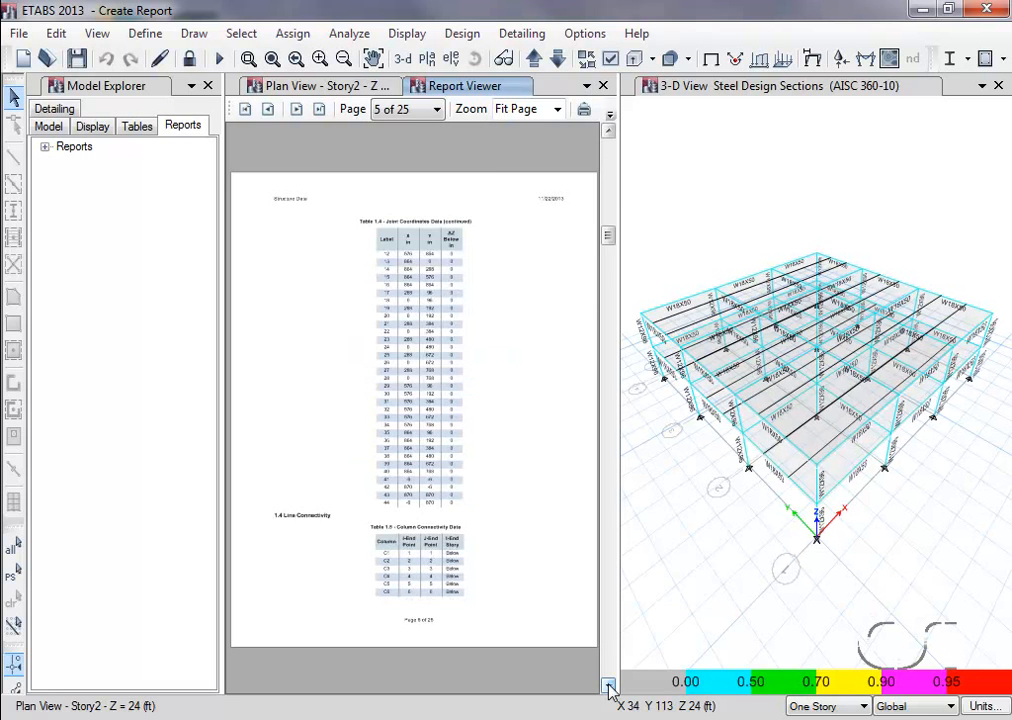
left_click(607, 685)
left_click(607, 685)
left_click(607, 685)
left_click(607, 685)
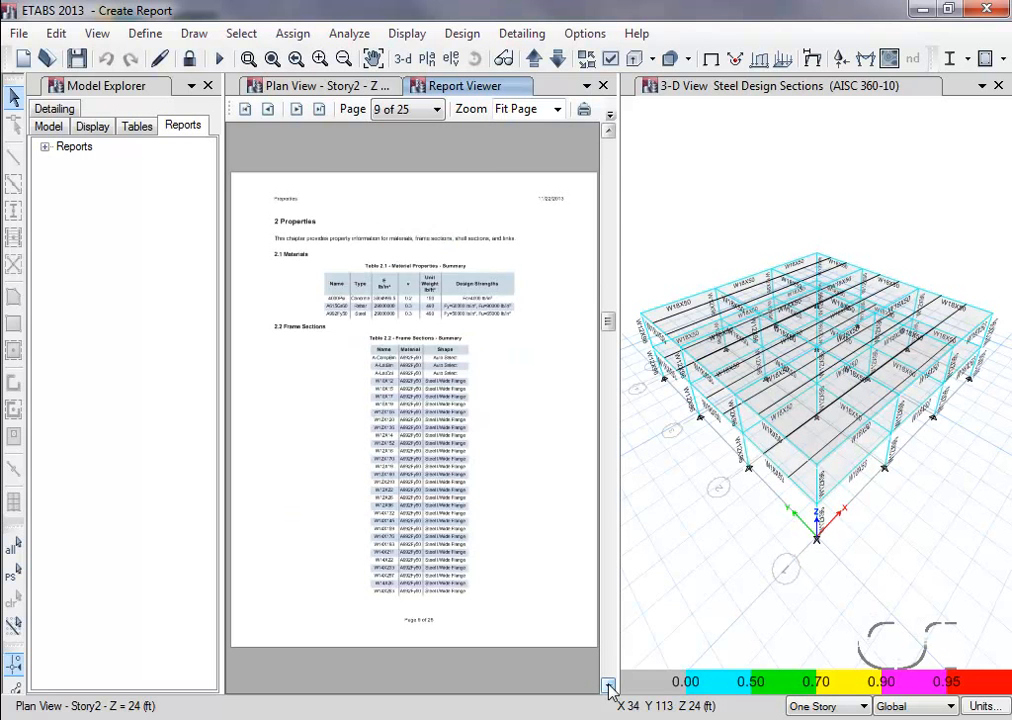
left_click(607, 685)
left_click(607, 685)
left_click(607, 685)
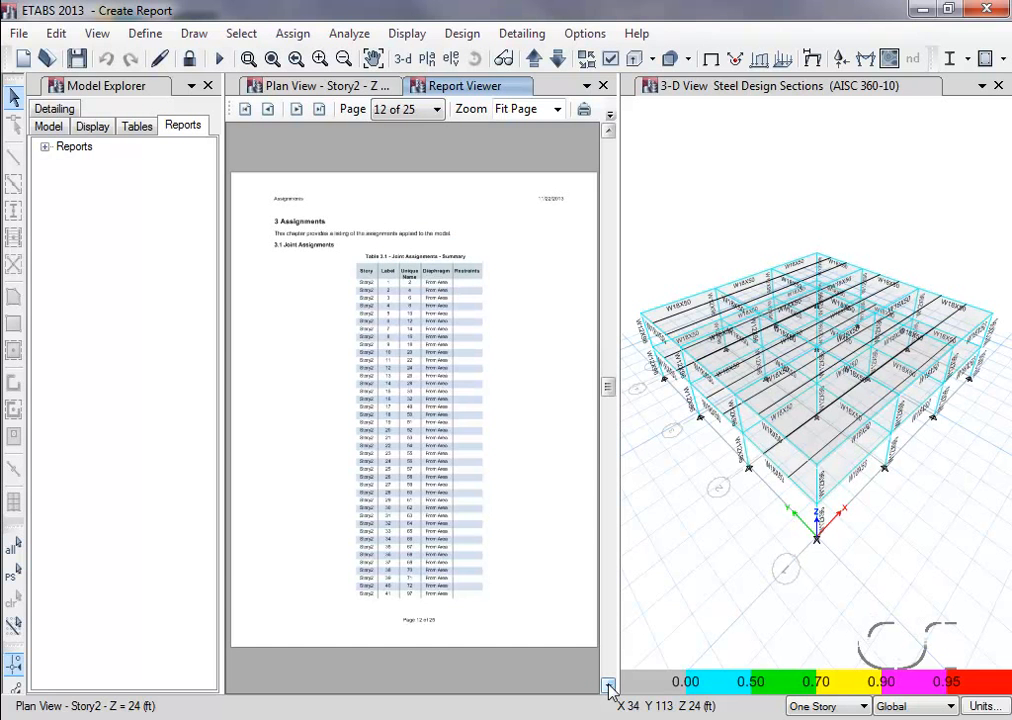
left_click(607, 685)
left_click(607, 685)
left_click(607, 685)
left_click(607, 685)
left_click(607, 685)
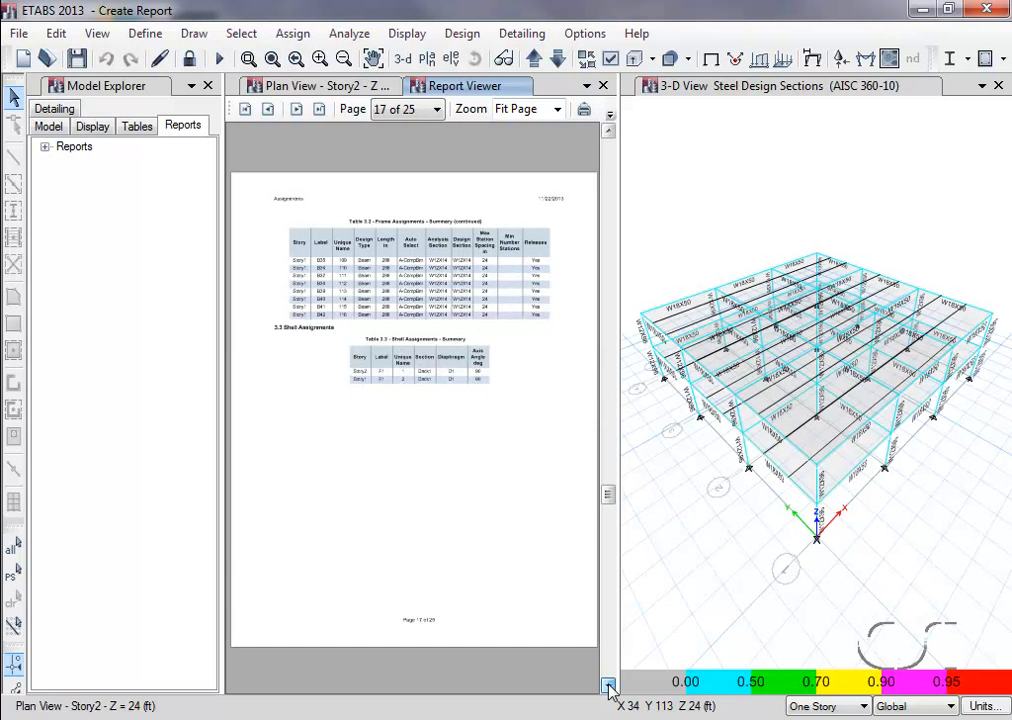
left_click(607, 685)
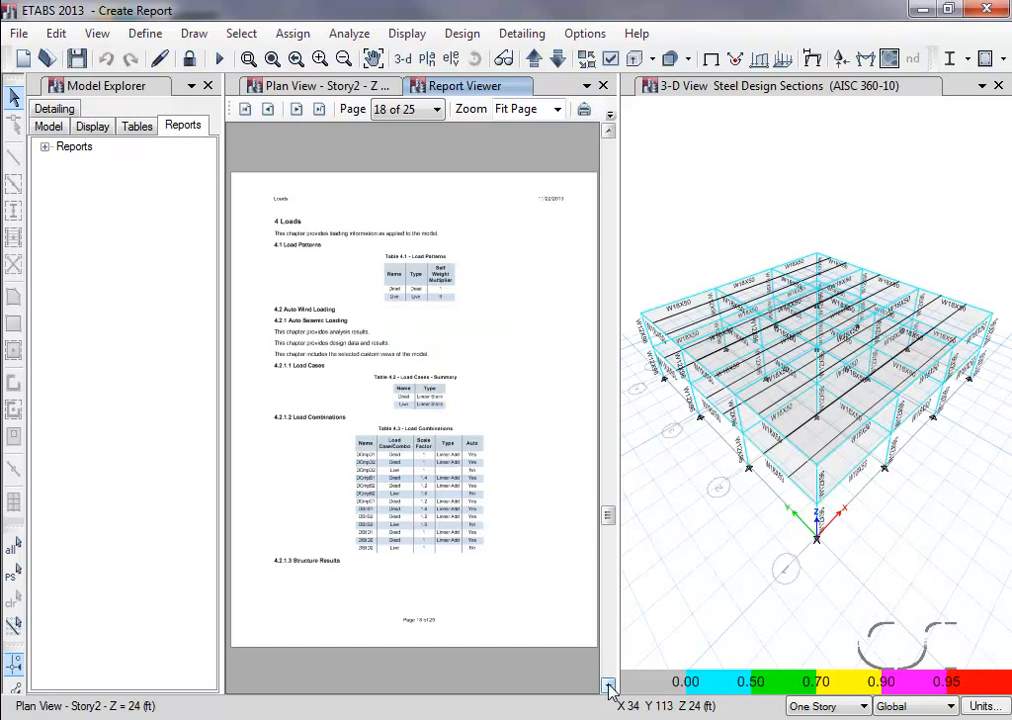
left_click(607, 685)
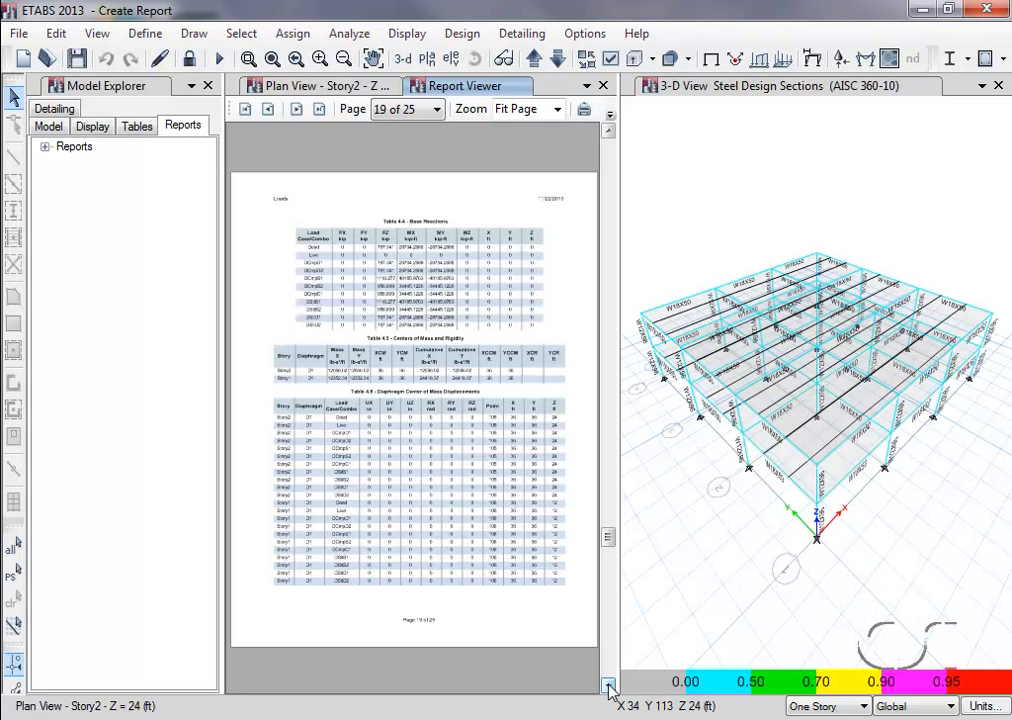
left_click(607, 685)
left_click(607, 685)
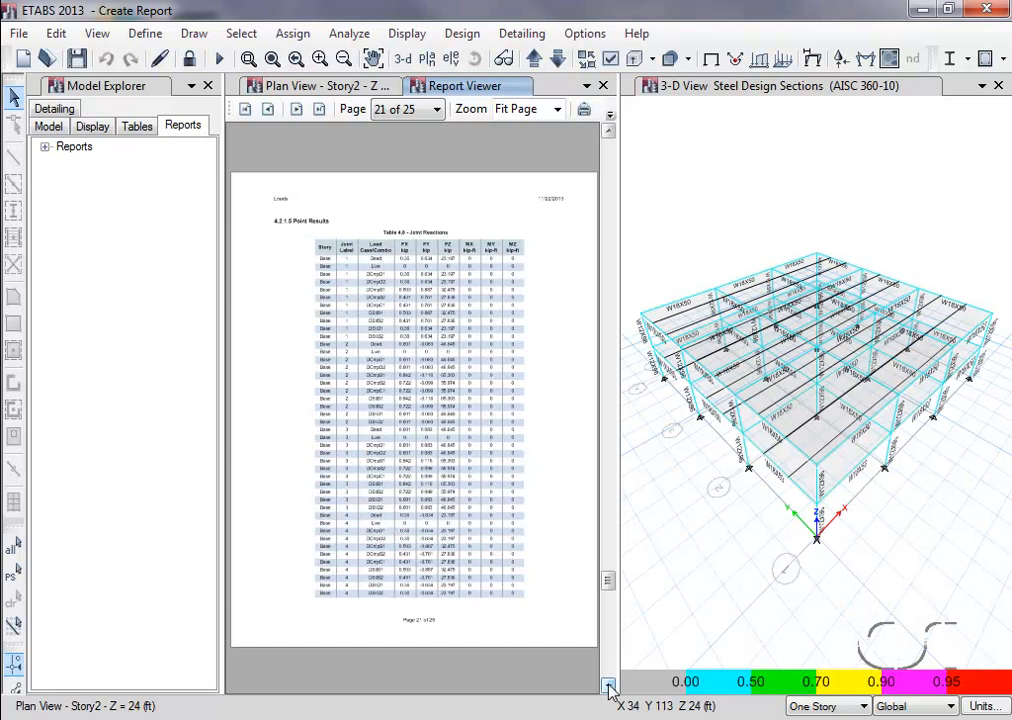
left_click(607, 685)
left_click(607, 685)
left_click(607, 685)
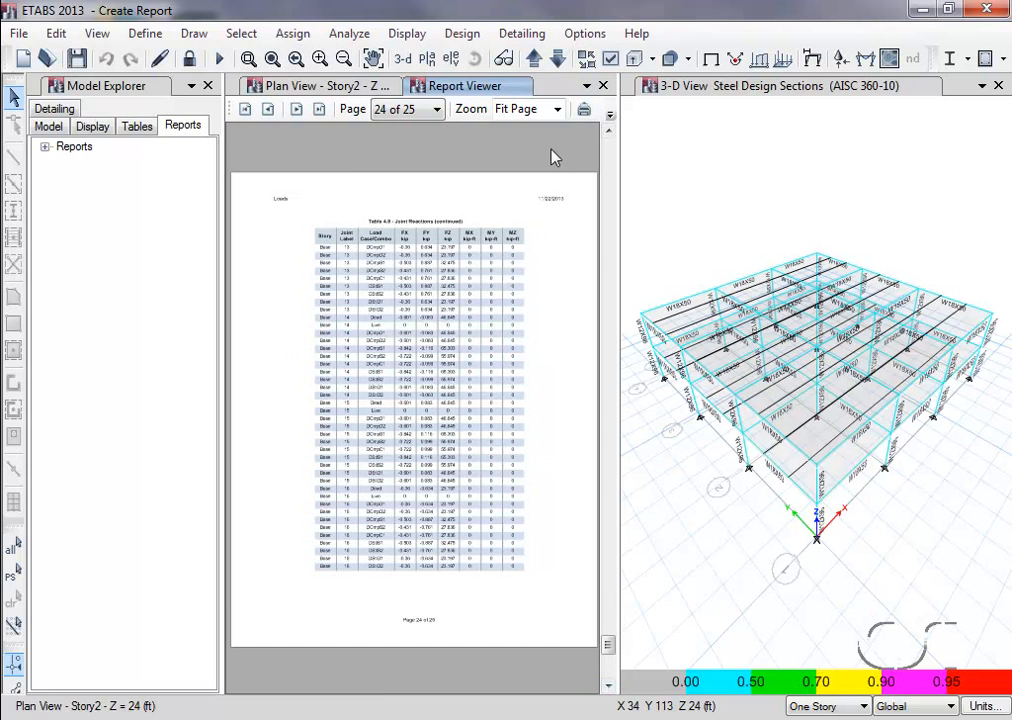
left_click(603, 87)
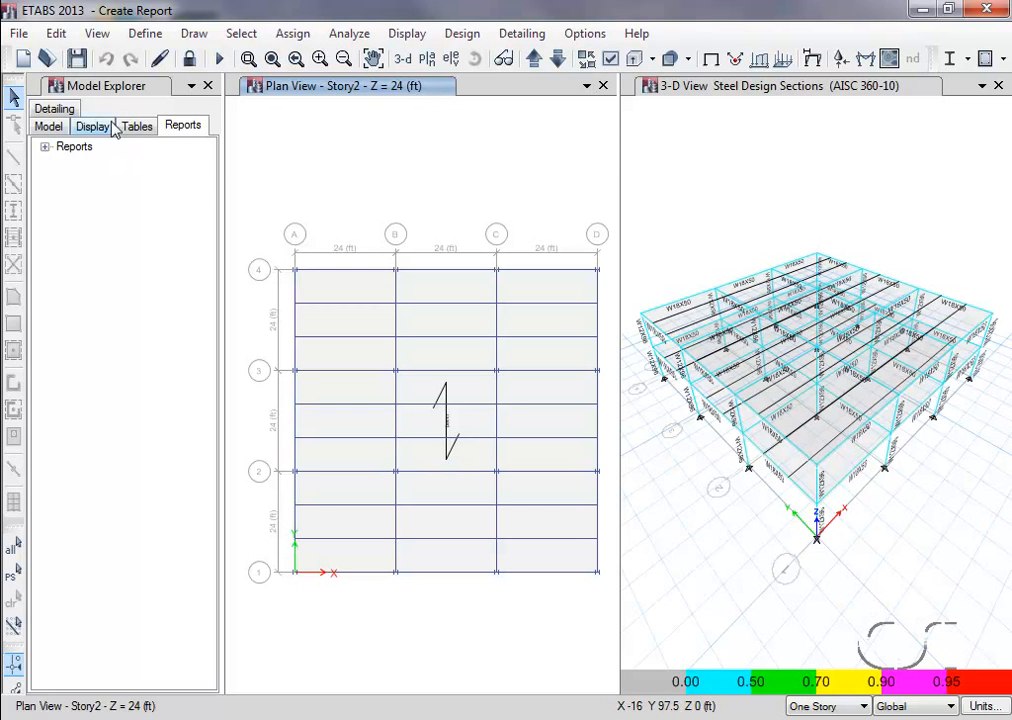
Show the project report from its entry in the reports tree and go to Table 1.5, the column connectivity data
left_click(115, 88)
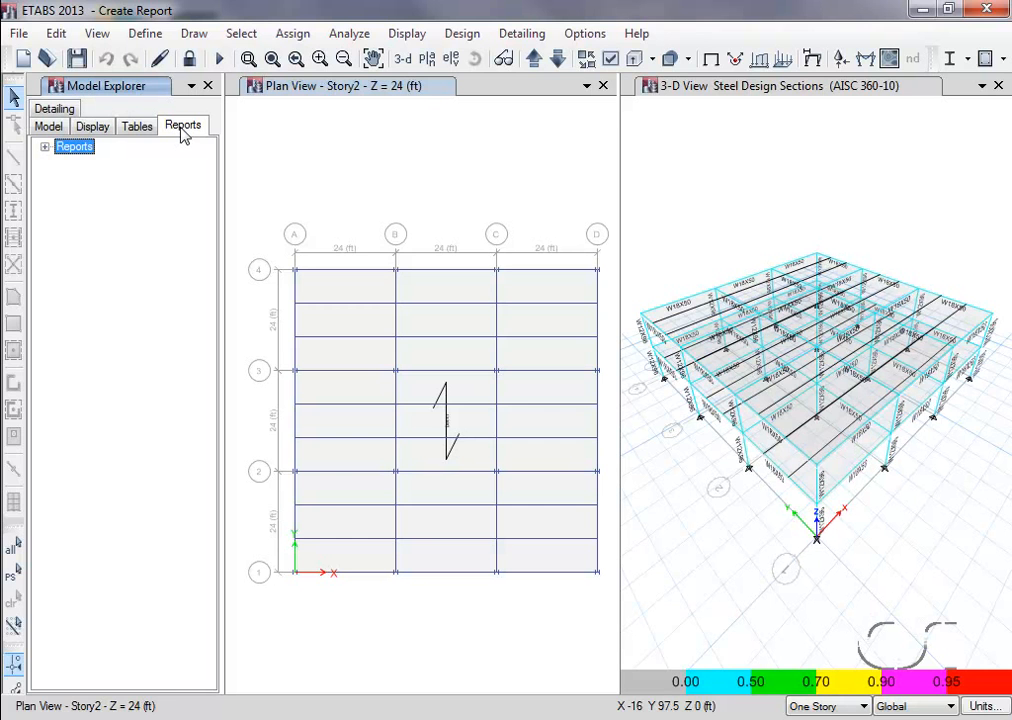
left_click(44, 147)
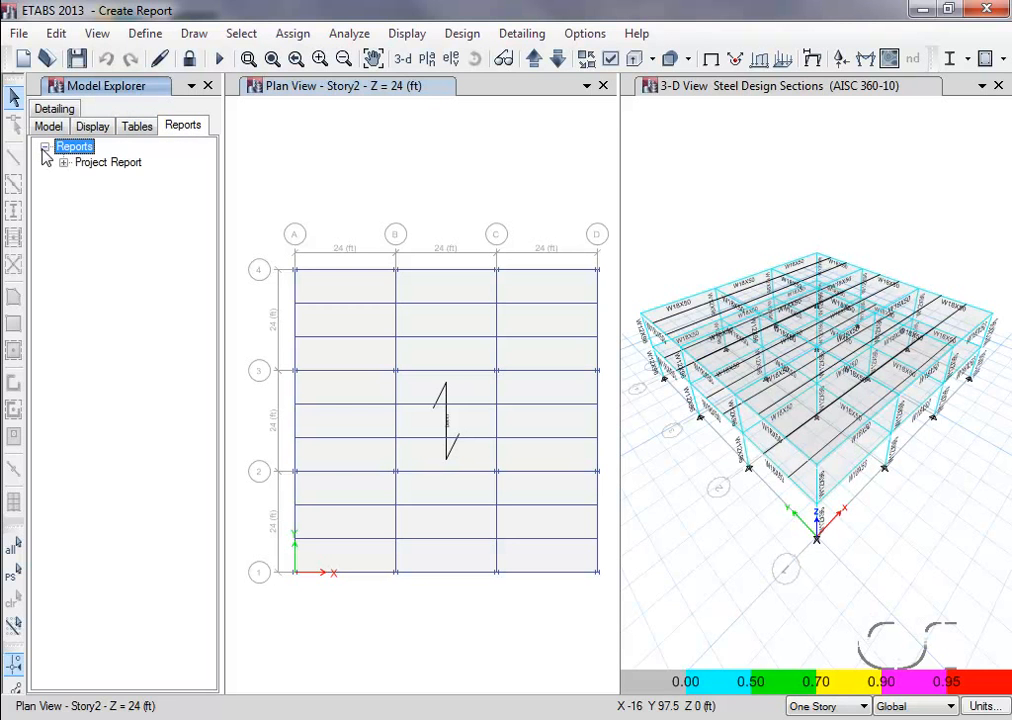
right_click(97, 164)
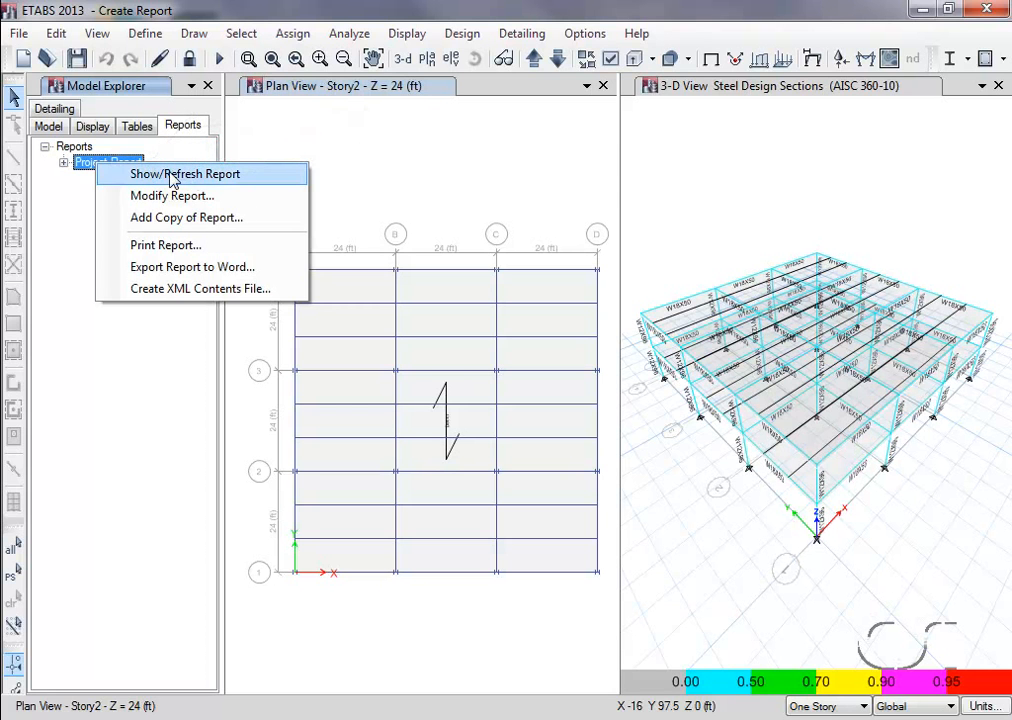
left_click(156, 176)
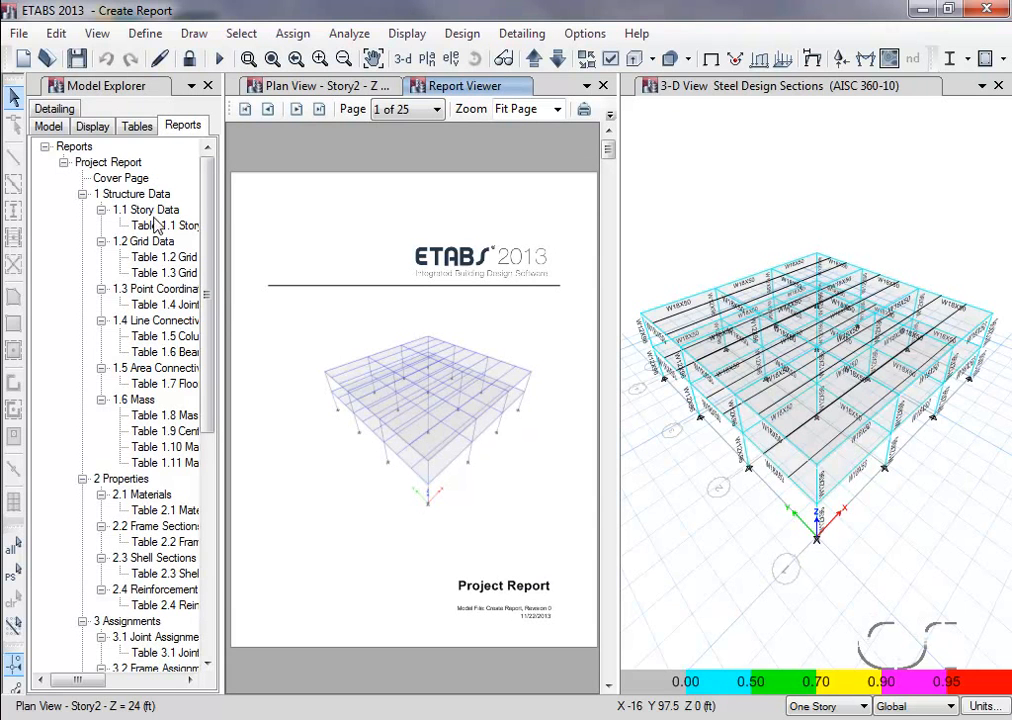
double_click(170, 340)
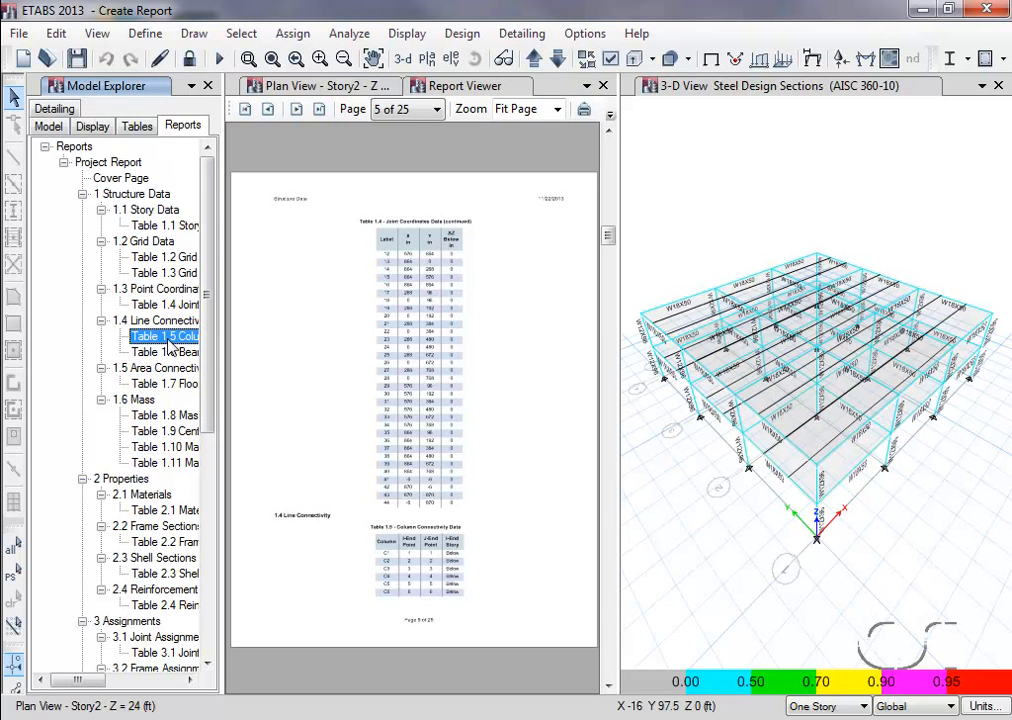
Review the print and export commands available for the project report, and close the report view
right_click(96, 164)
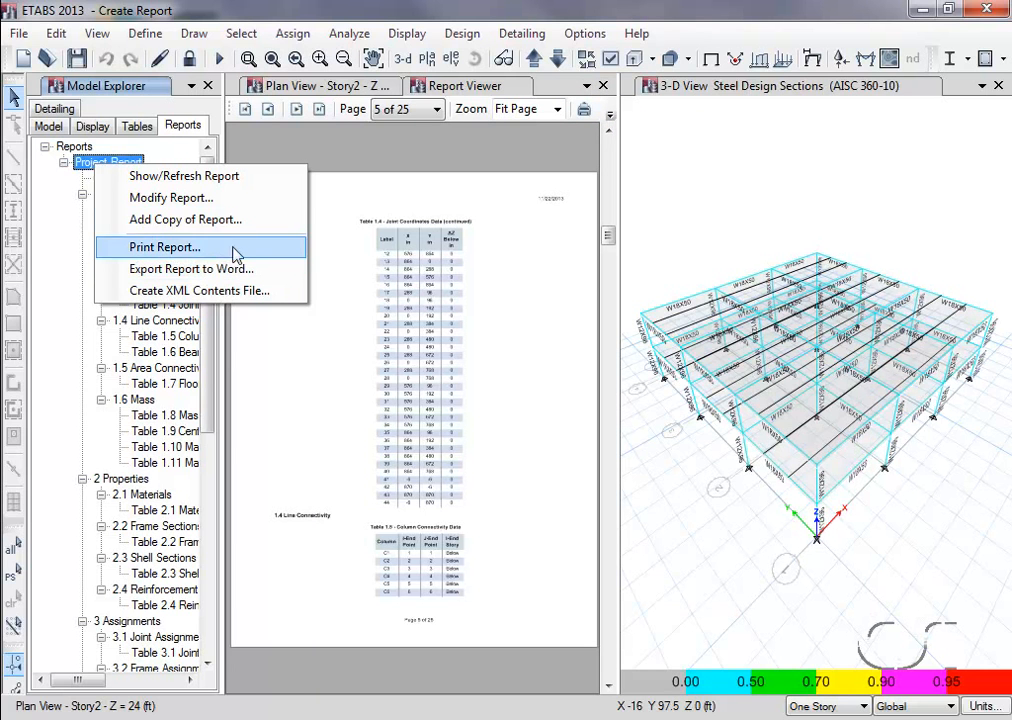
left_click(505, 93)
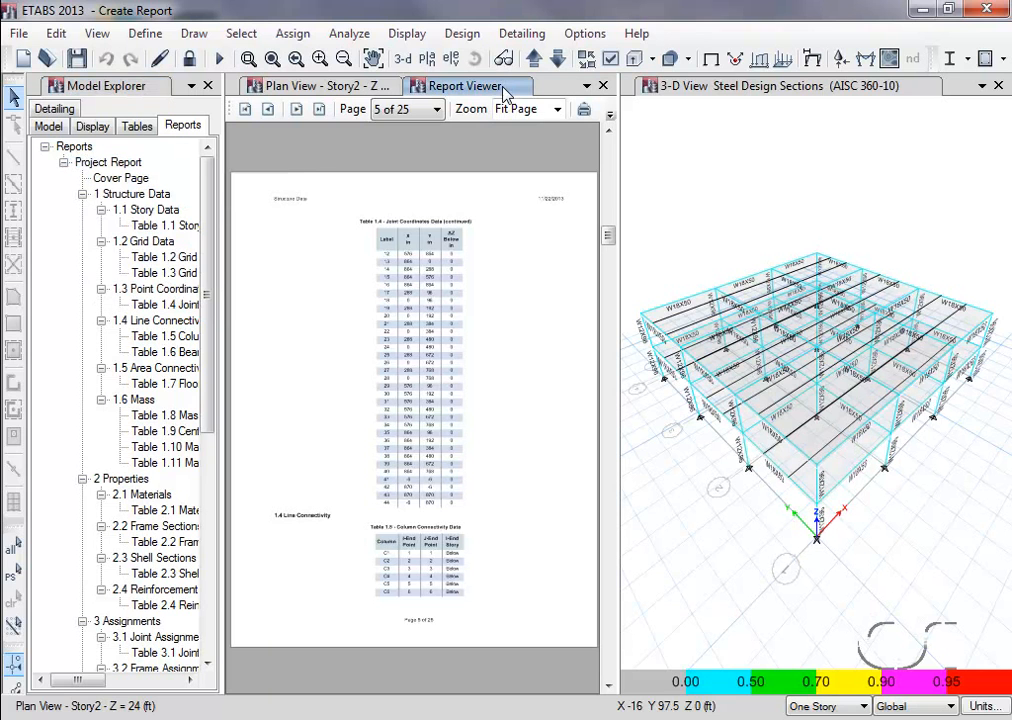
left_click(603, 87)
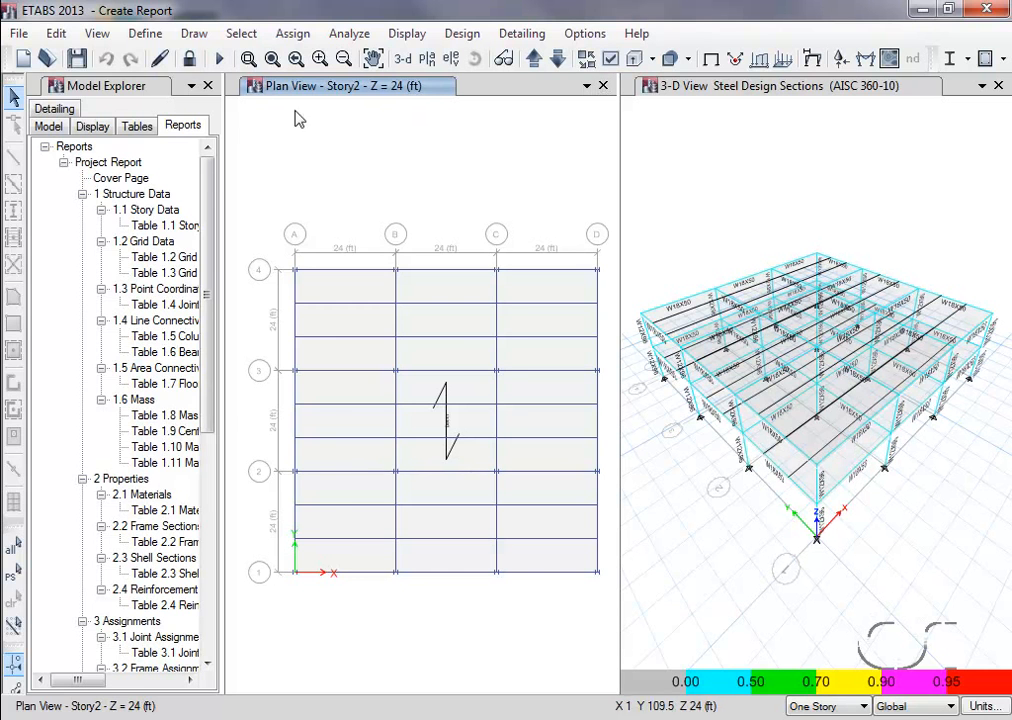
Start a new user report named "Column Forces" and limit its load cases to Dead
left_click(18, 33)
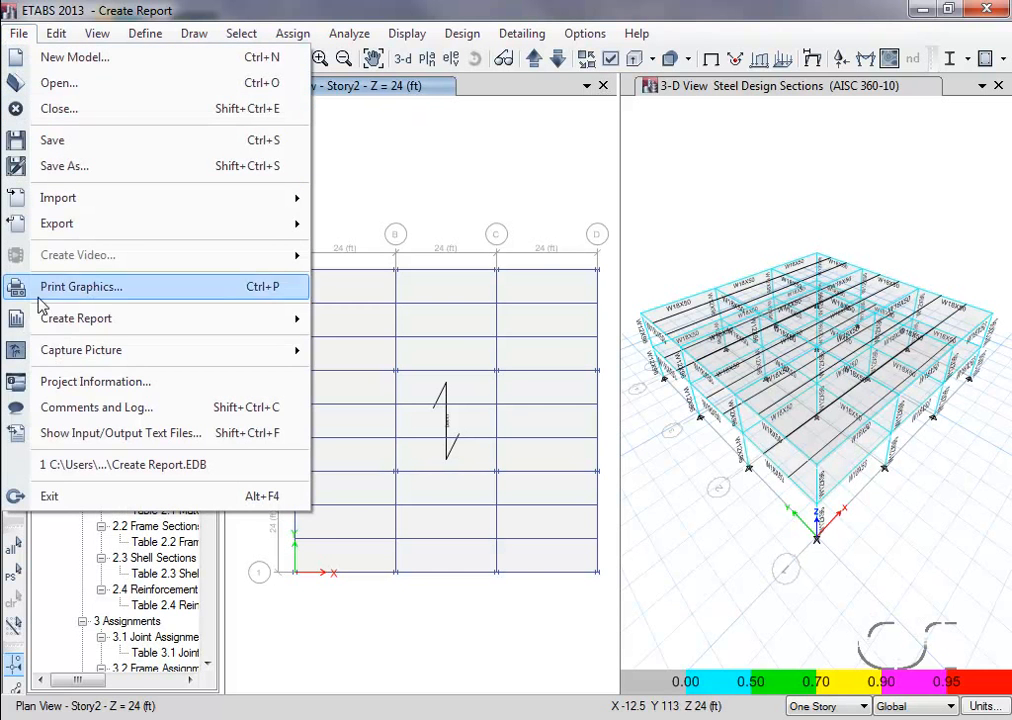
mouse_move(267, 328)
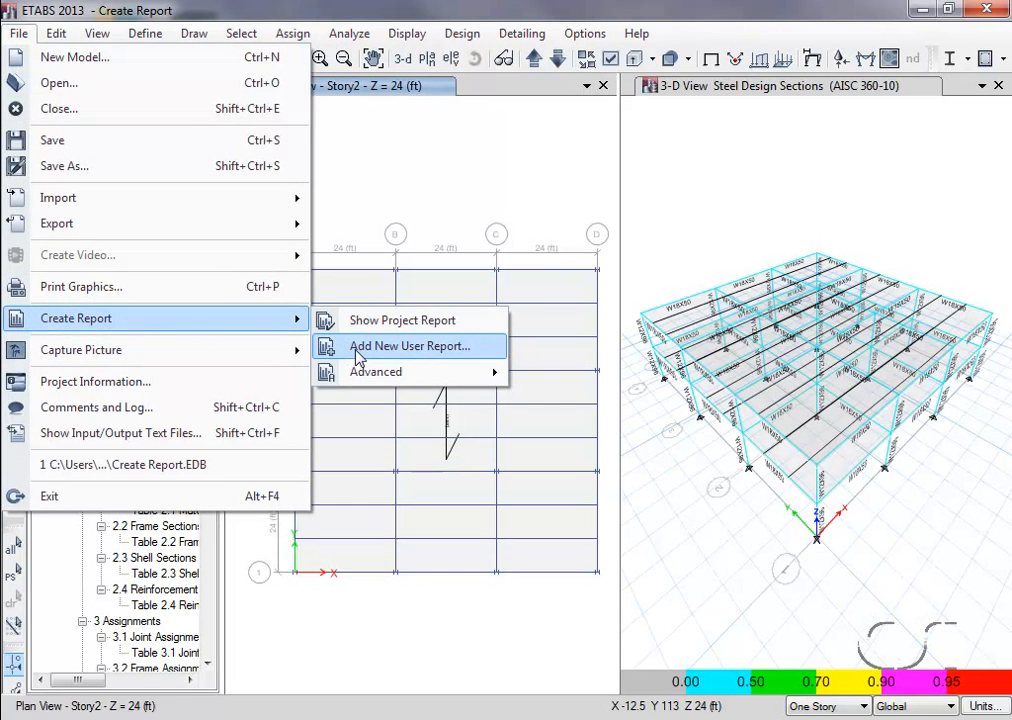
left_click(478, 358)
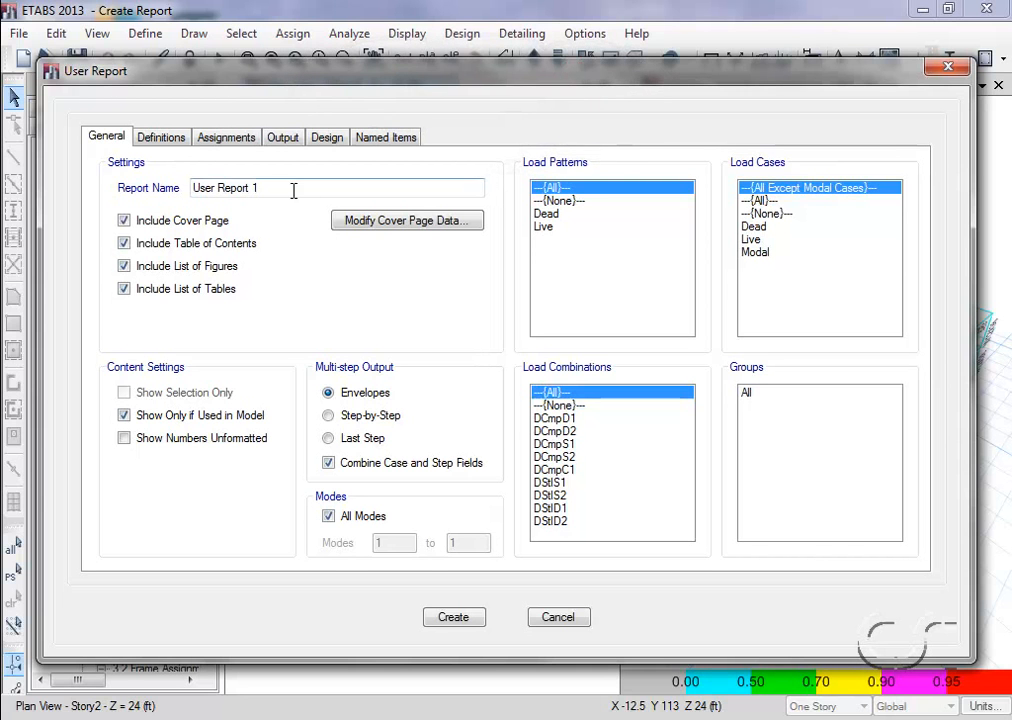
left_click_drag(294, 192, 145, 190)
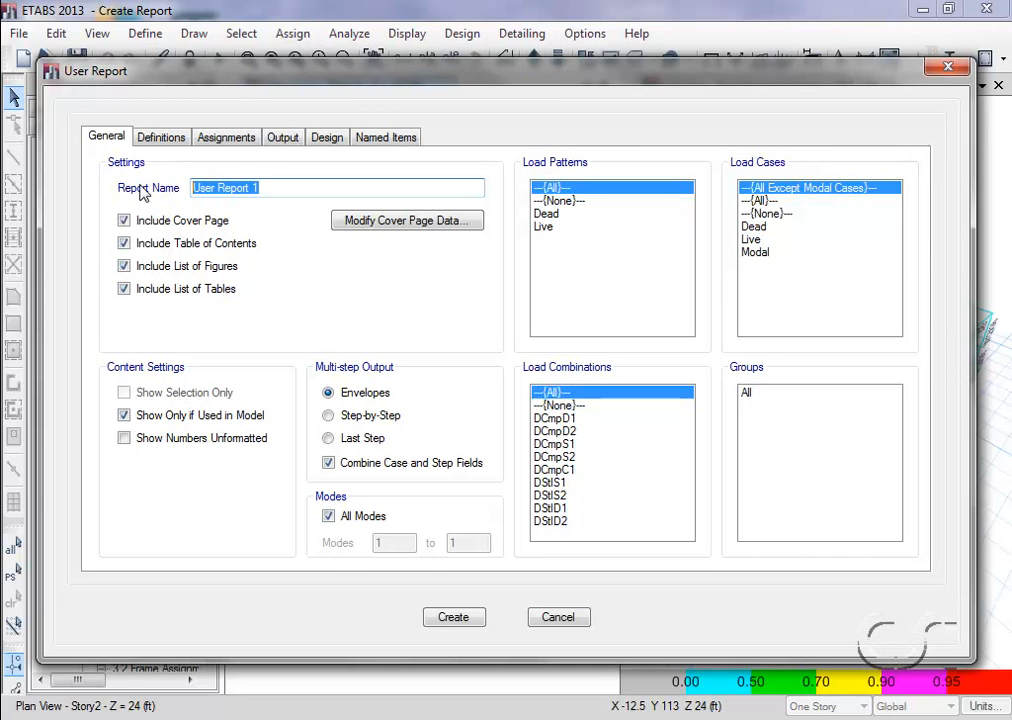
type("Column ")
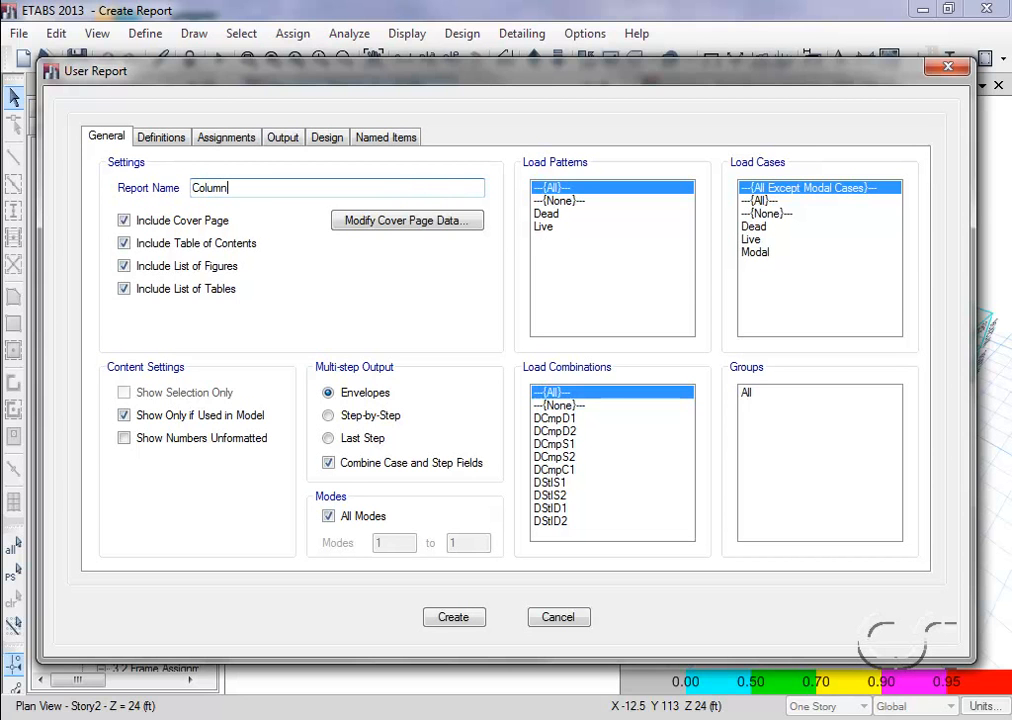
type("Forces")
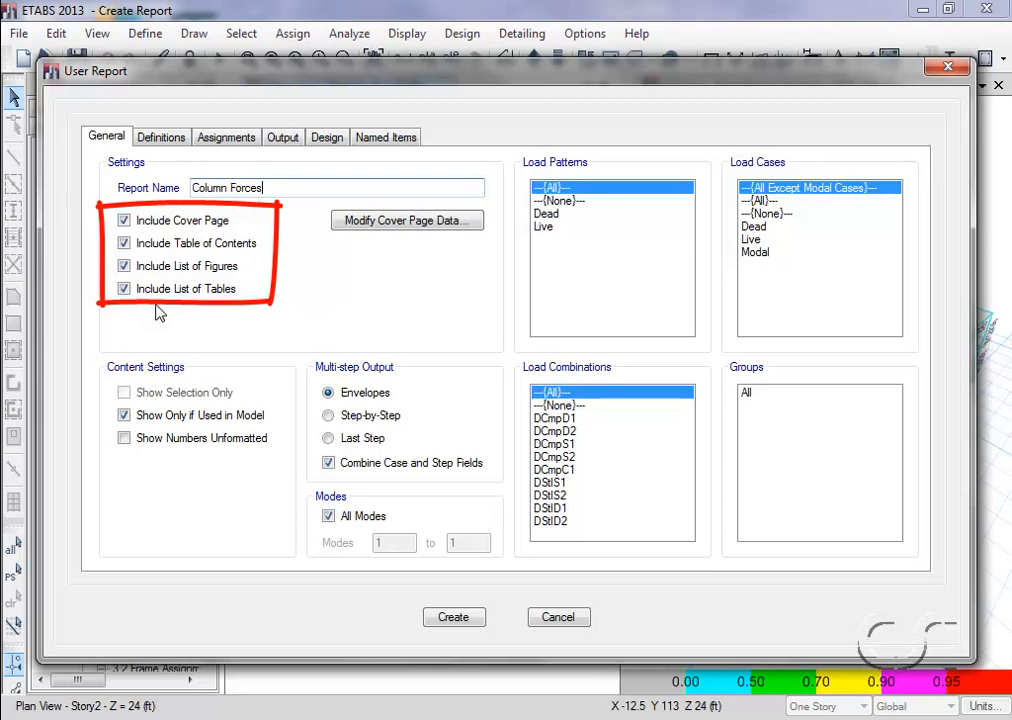
left_click(757, 228)
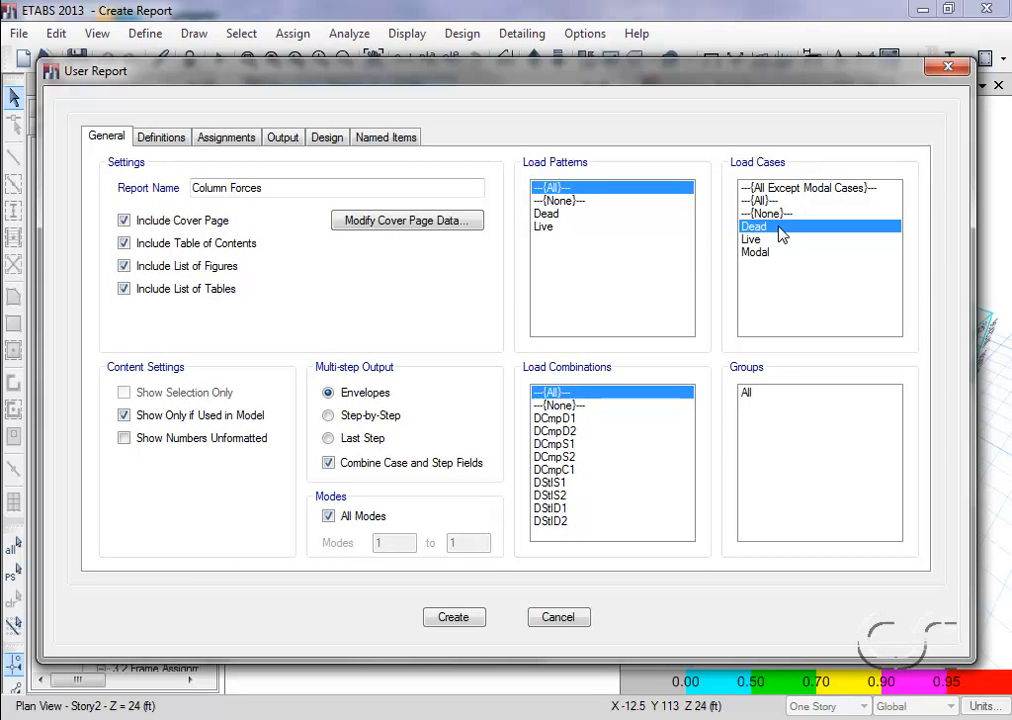
Exclude story data, grid systems, point coordinates, line connectivity, area connectivity, mass and groups from the user report's structure data
left_click(162, 138)
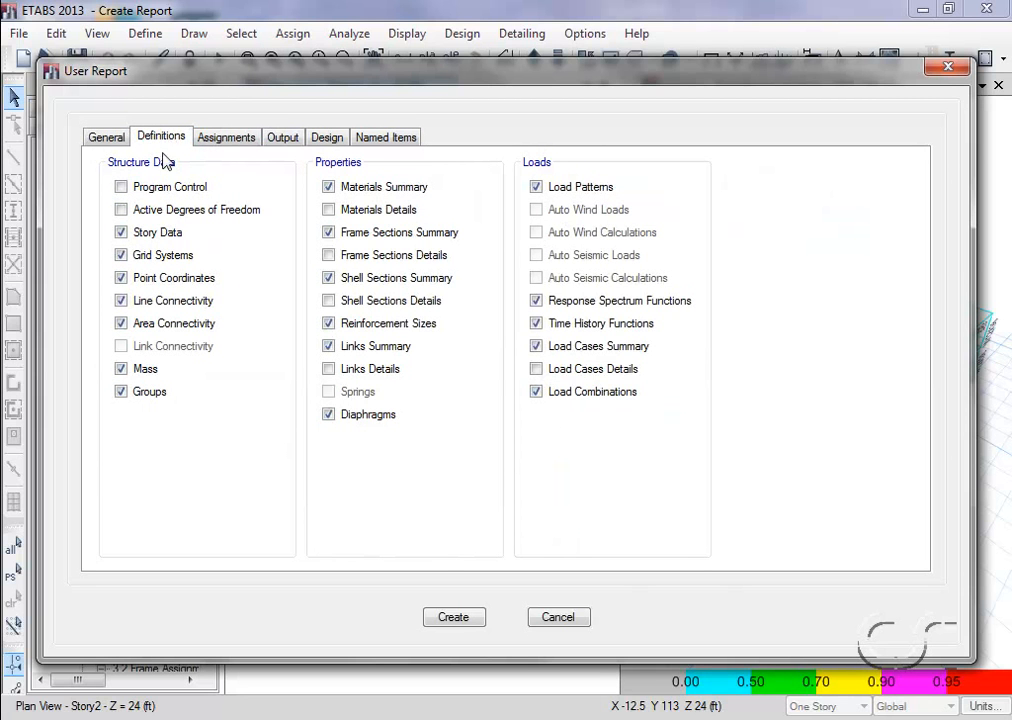
left_click(122, 233)
left_click(121, 255)
left_click(121, 278)
left_click(121, 300)
left_click(121, 323)
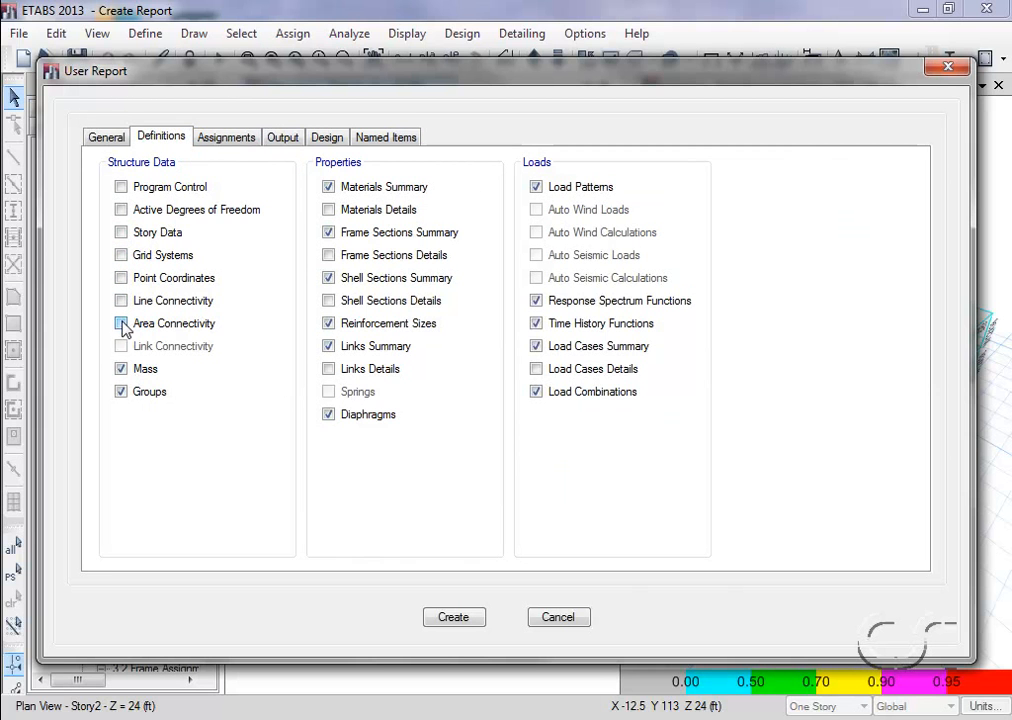
left_click(121, 369)
left_click(121, 392)
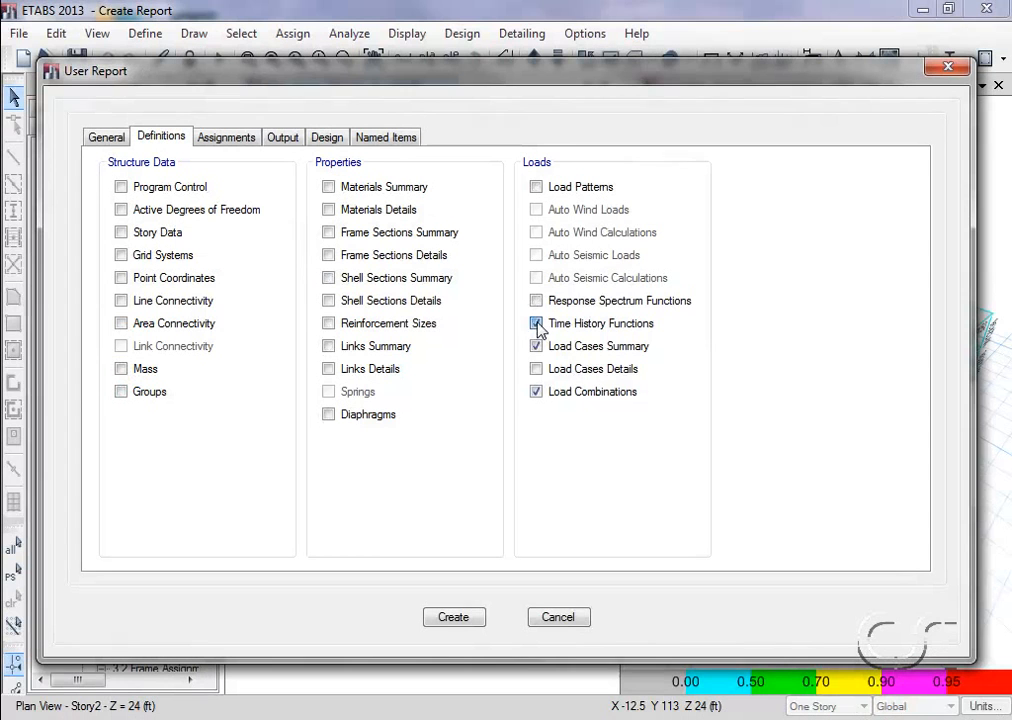
Exclude time history functions, load cases summary and load combinations from the user report's load definitions
left_click(537, 324)
left_click(537, 346)
left_click(537, 393)
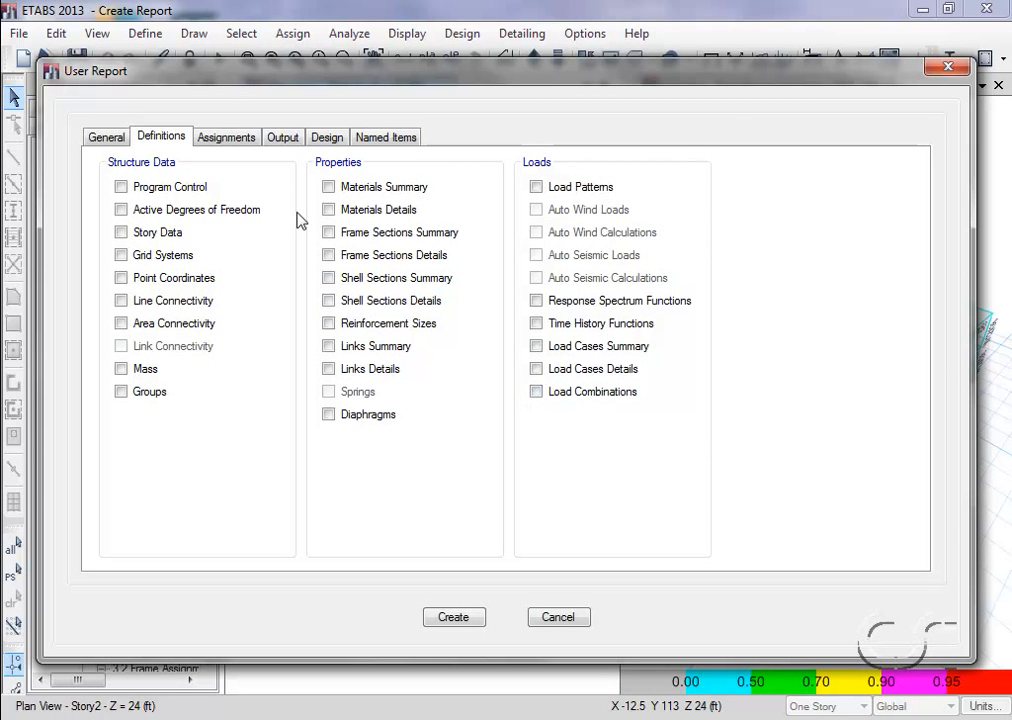
Exclude the joint, frame and shell assignment summaries from the user report
left_click(240, 147)
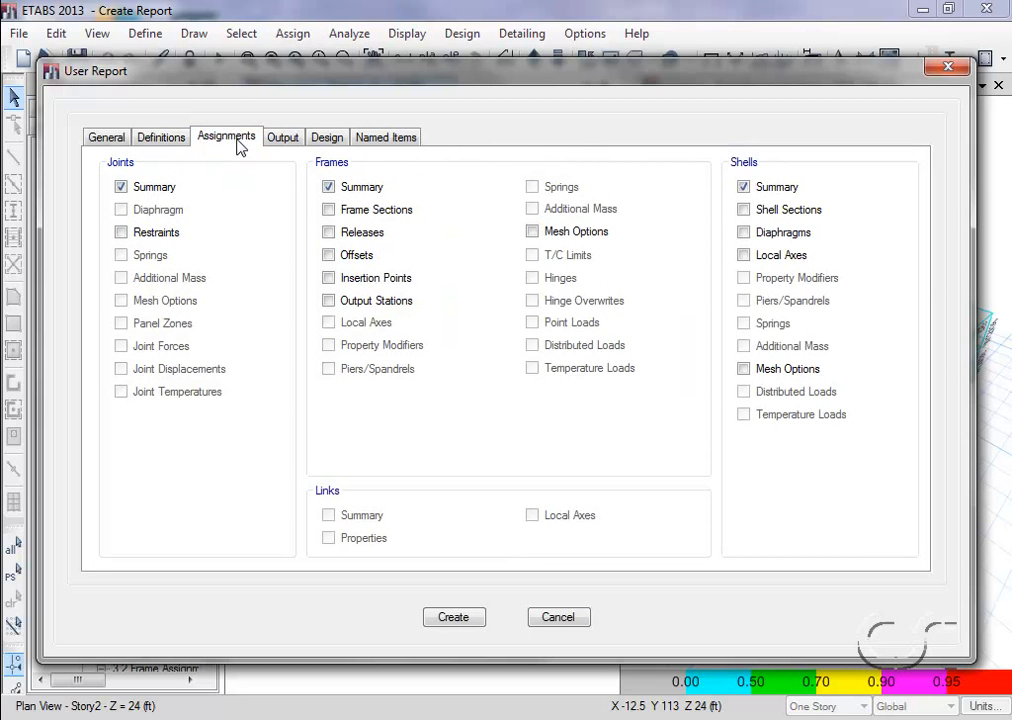
left_click(142, 188)
left_click(343, 190)
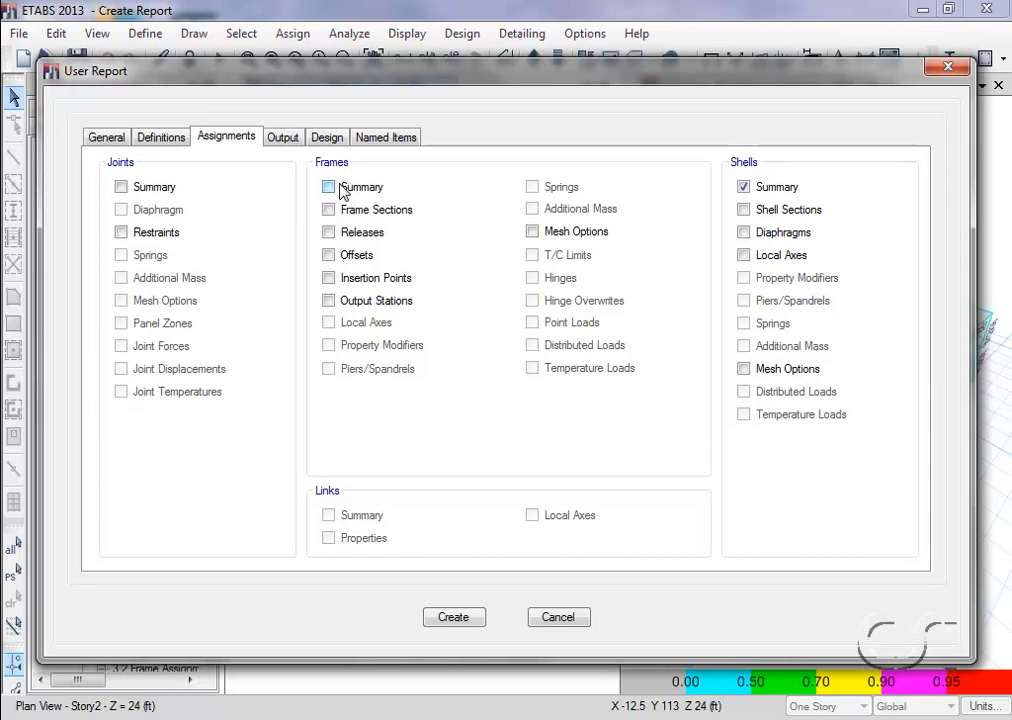
left_click(748, 189)
Exclude base reactions, centers of rigidity, diaphragm CM displacements, story displacements, drifts and shears, and point reactions from the report's output
left_click(286, 138)
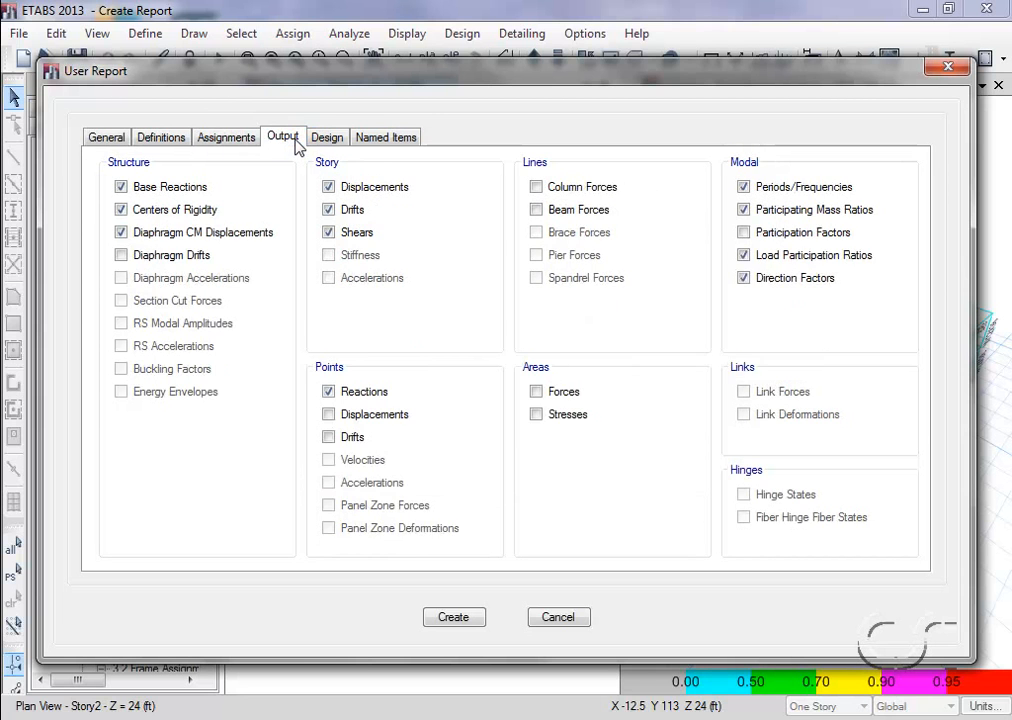
left_click(121, 187)
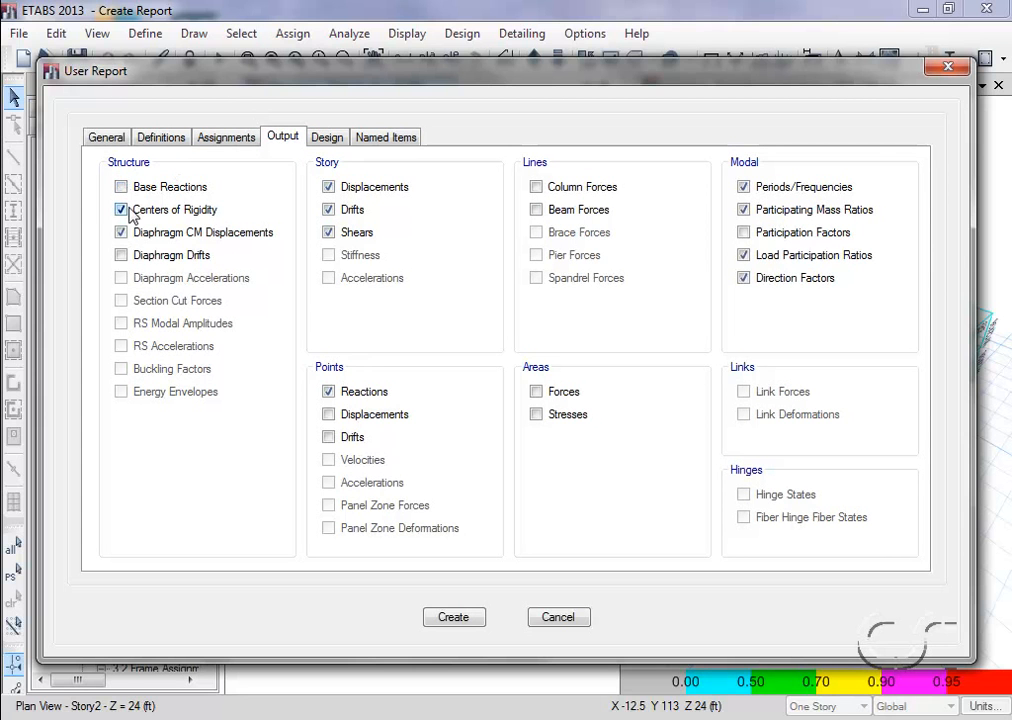
left_click(121, 210)
left_click(121, 232)
left_click(328, 210)
left_click(328, 187)
left_click(328, 210)
left_click(328, 232)
left_click(329, 391)
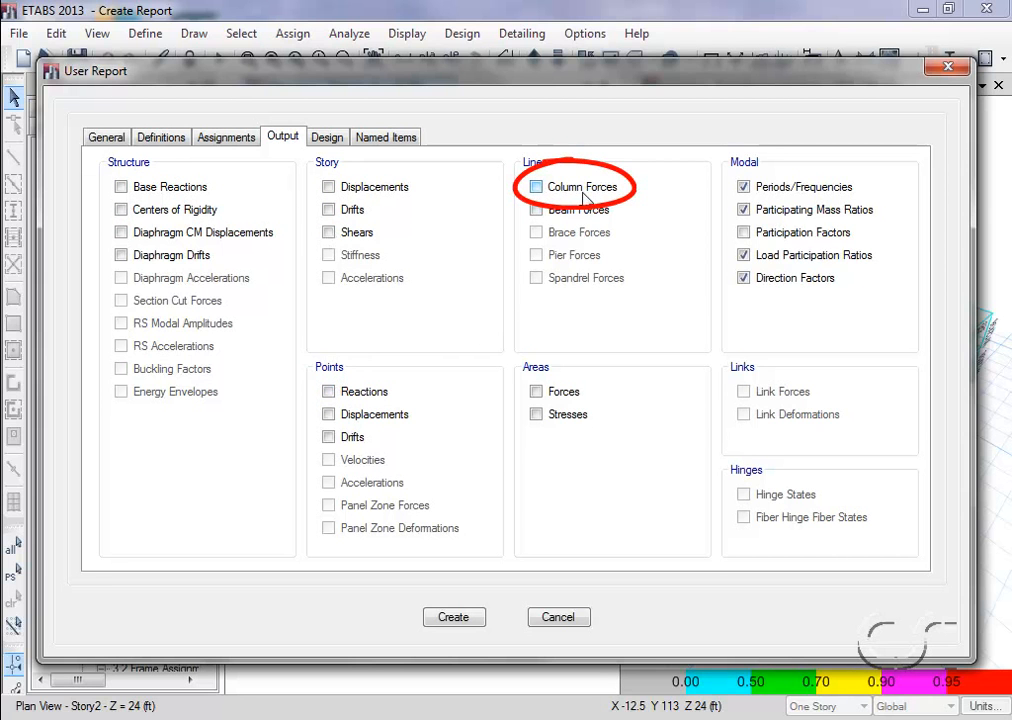
Include column forces in the line output and exclude modal periods/frequencies, participating mass ratios, load participation ratios and direction factors
left_click(537, 189)
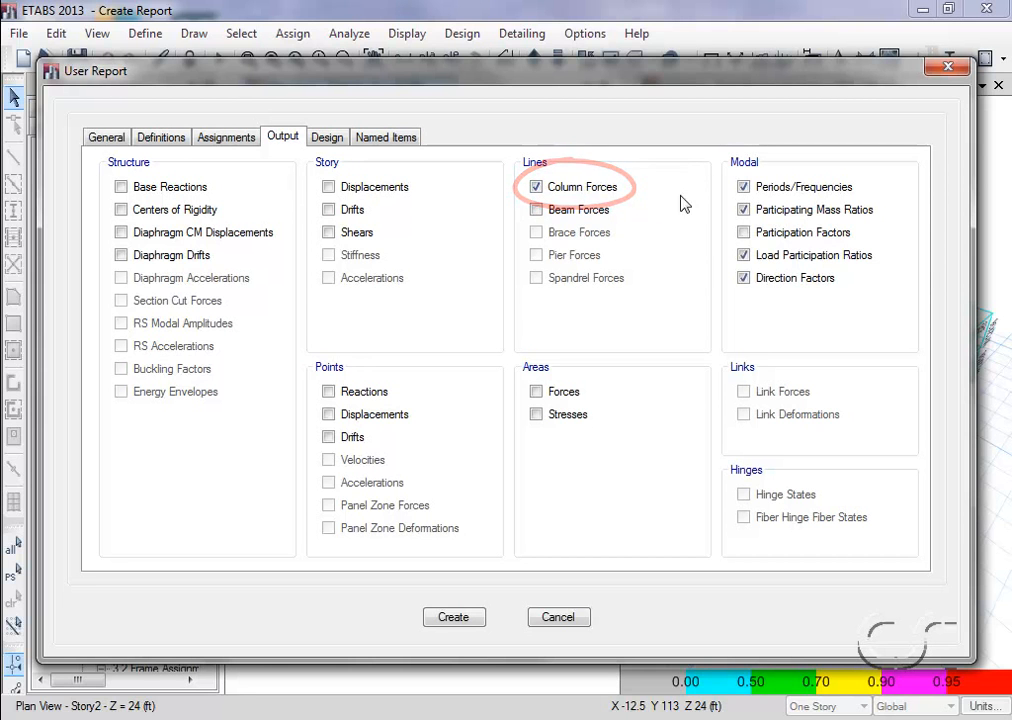
left_click(744, 188)
left_click(743, 210)
left_click(743, 256)
left_click(743, 279)
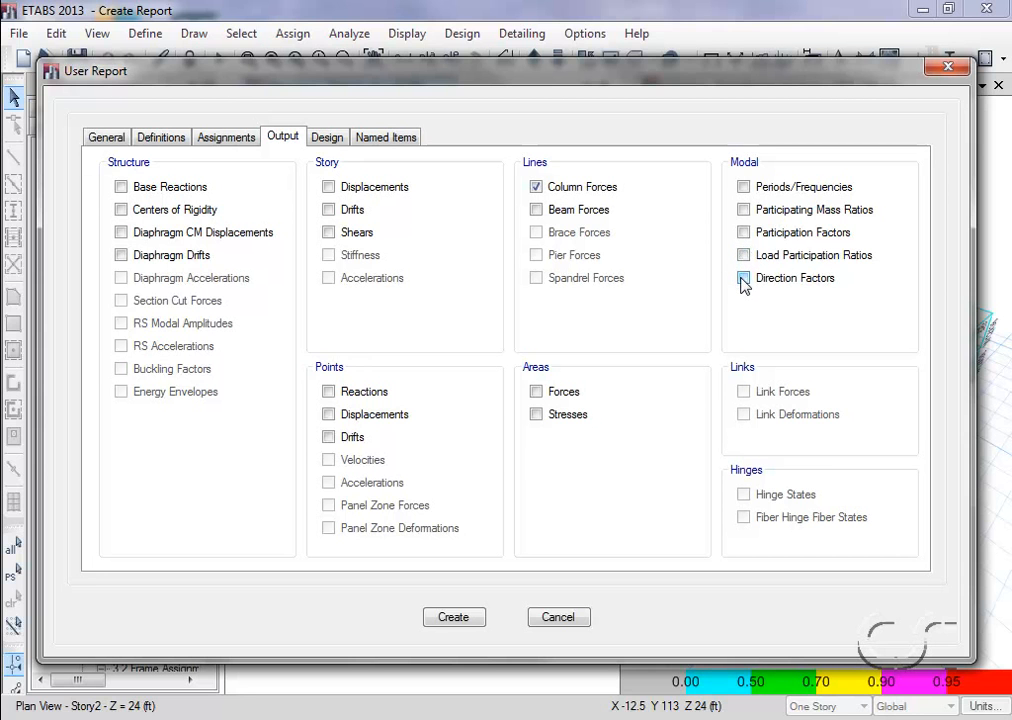
Exclude the steel frame design preferences, overwrites and envelope results, and create the report
left_click(330, 138)
left_click(147, 190)
left_click(151, 211)
left_click(154, 233)
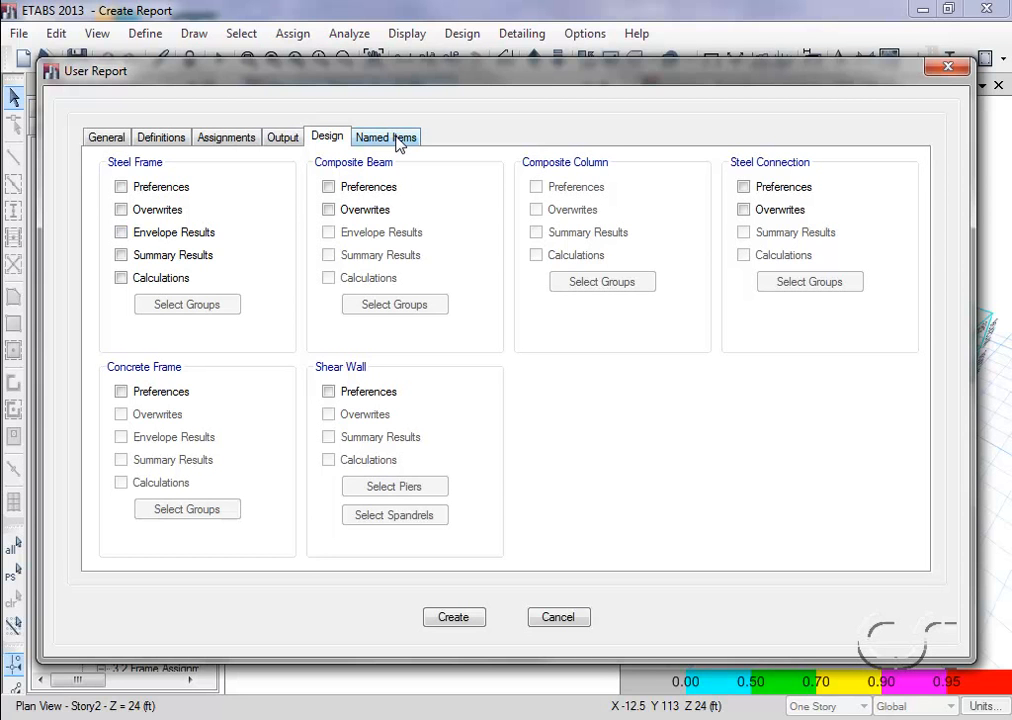
left_click(455, 618)
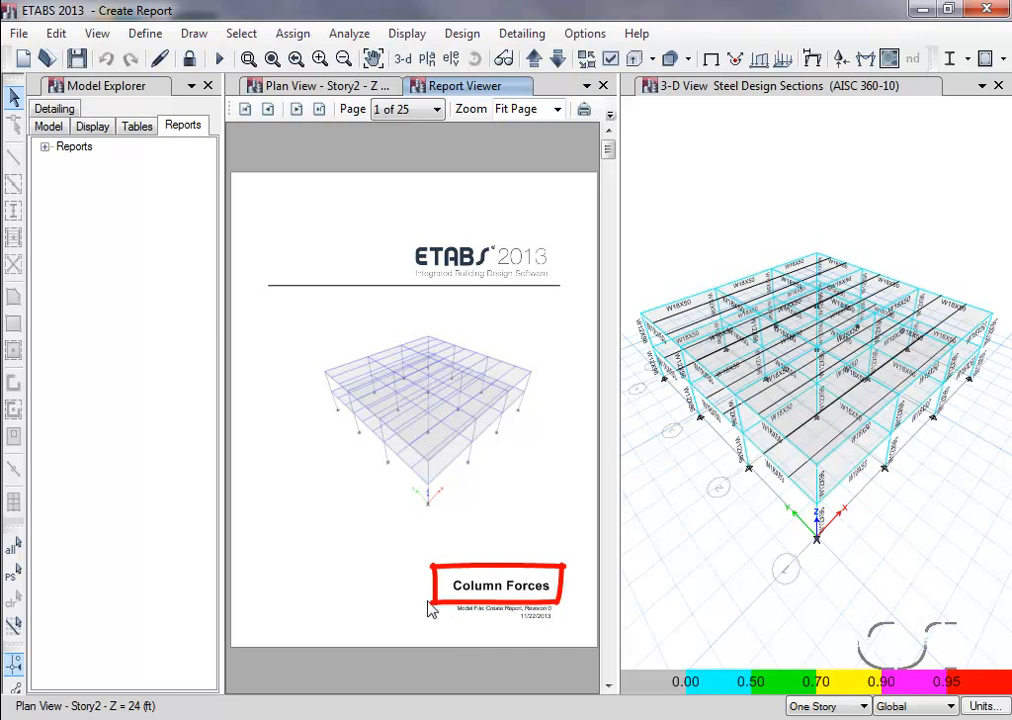
Expand the Column Forces report in the reports tree and page through it to Table 1.1 on page 4
left_click(44, 146)
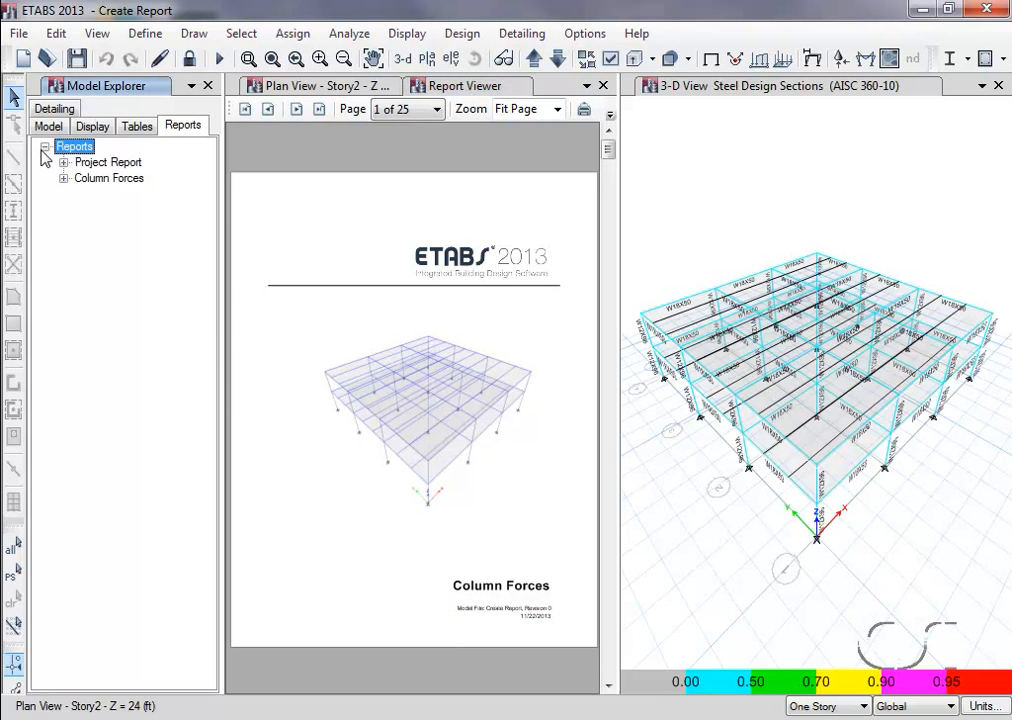
left_click(106, 163)
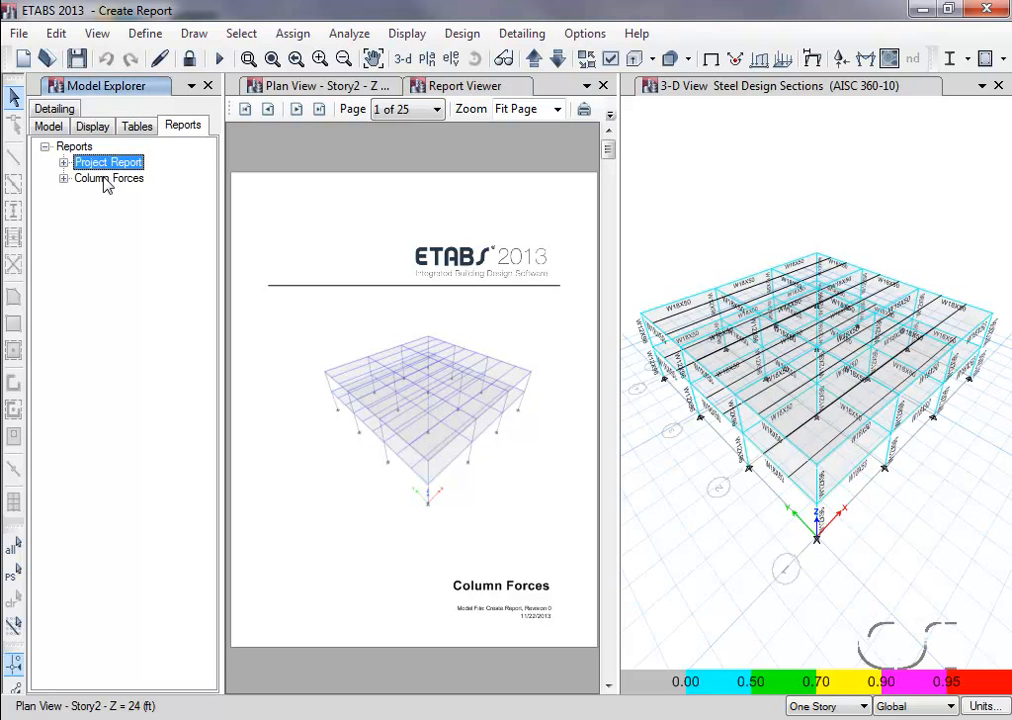
left_click(107, 180)
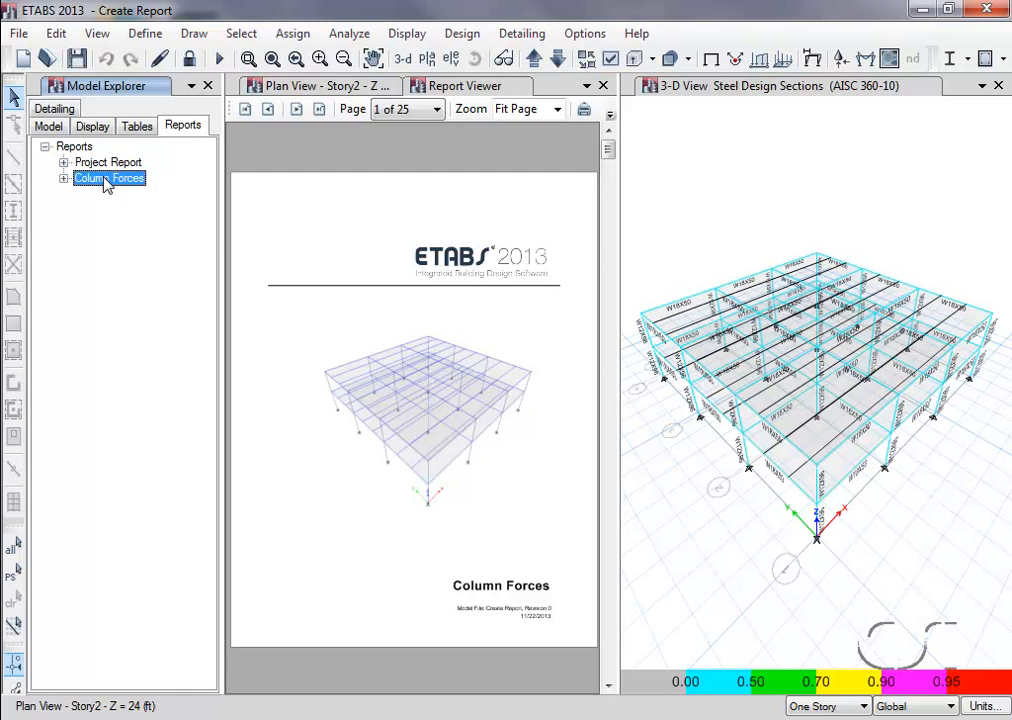
left_click(63, 179)
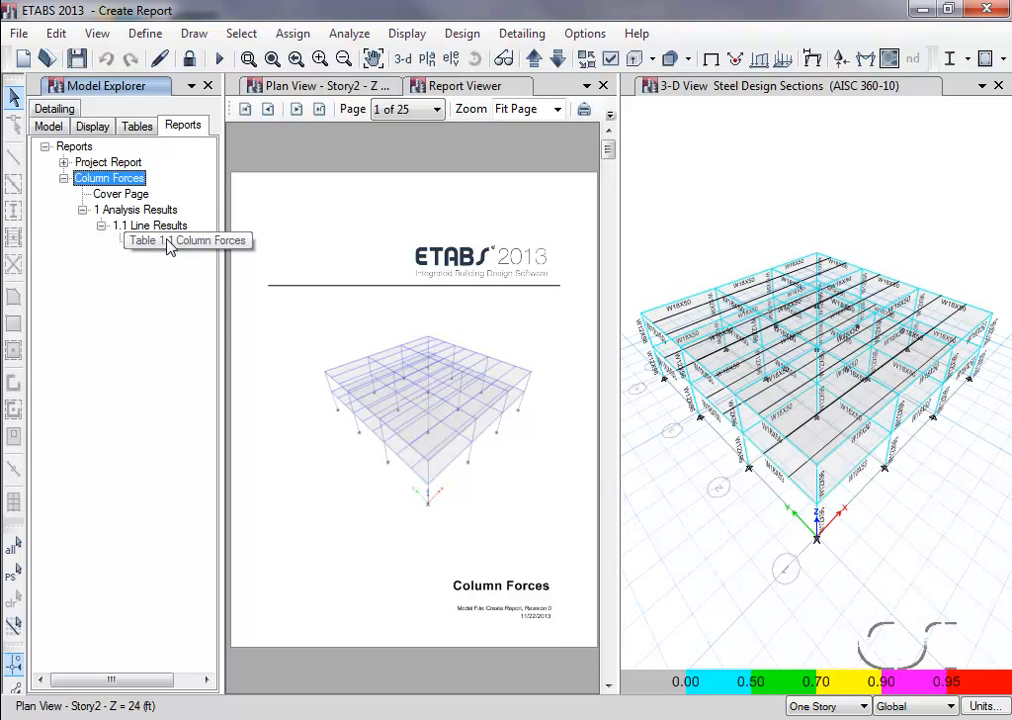
left_click(608, 686)
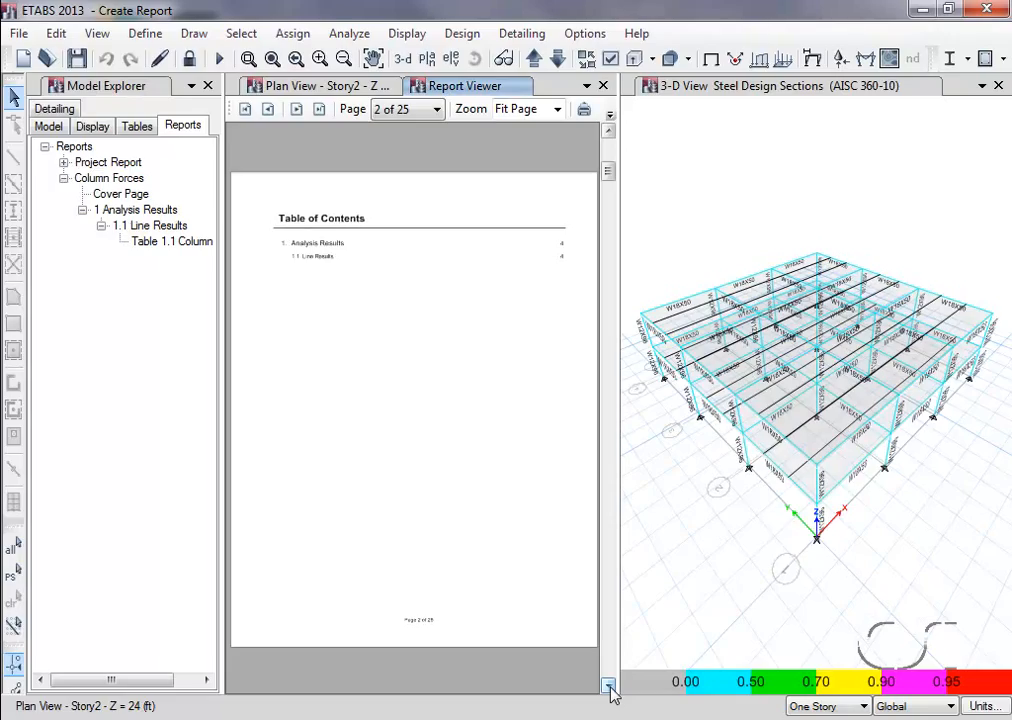
left_click(608, 686)
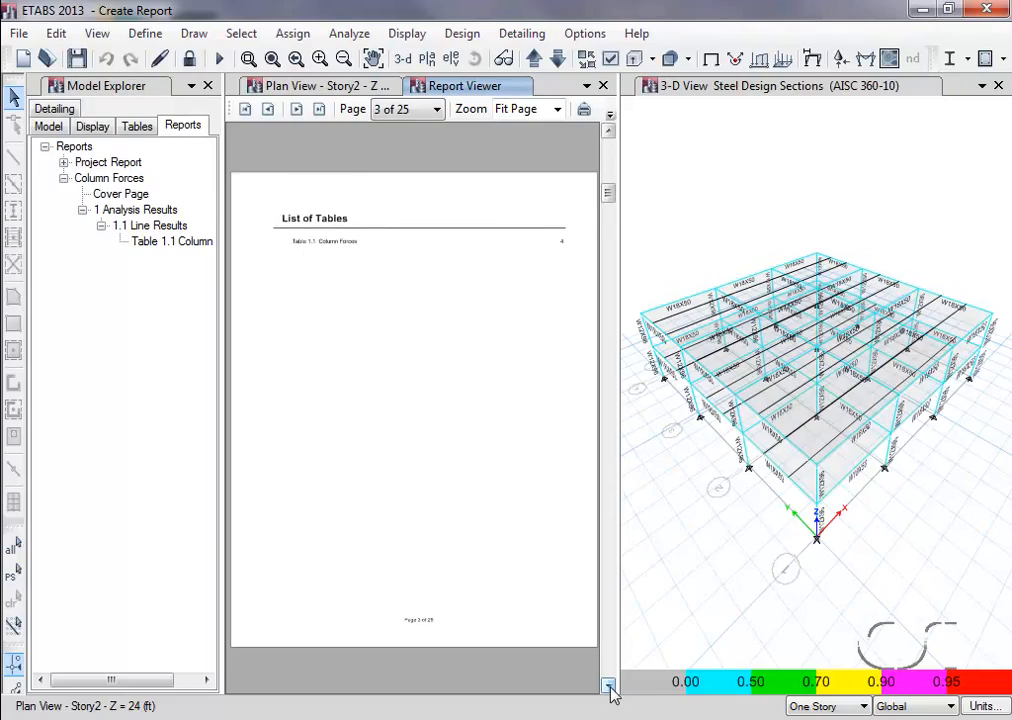
left_click(608, 686)
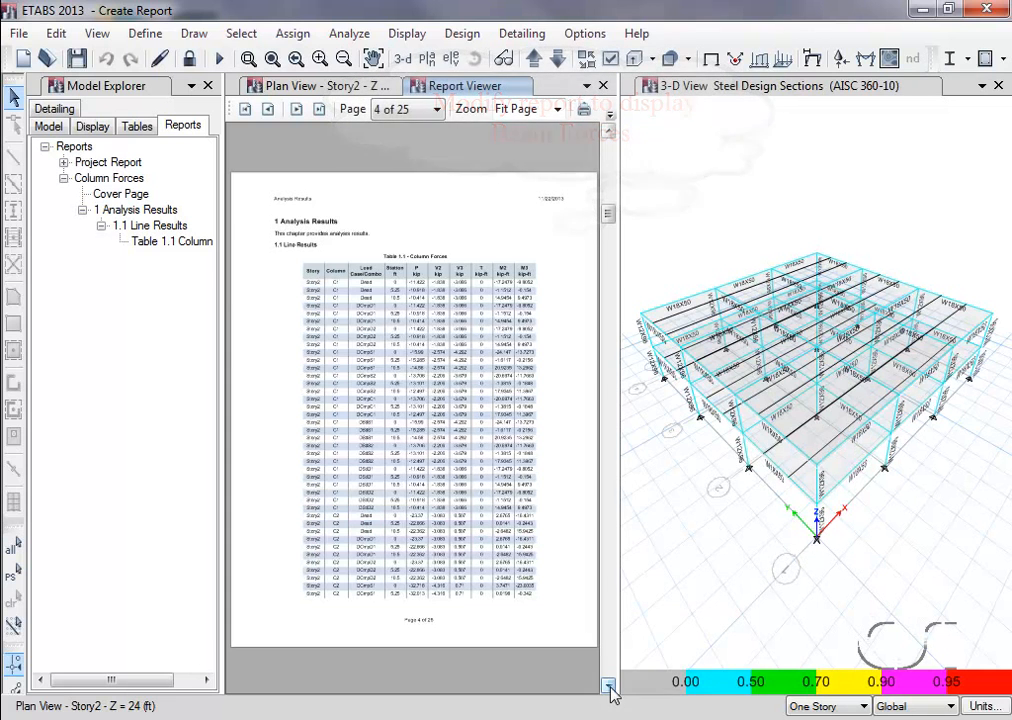
Open the Column Forces report for modification and rename it "Beam Forces"
left_click(128, 181)
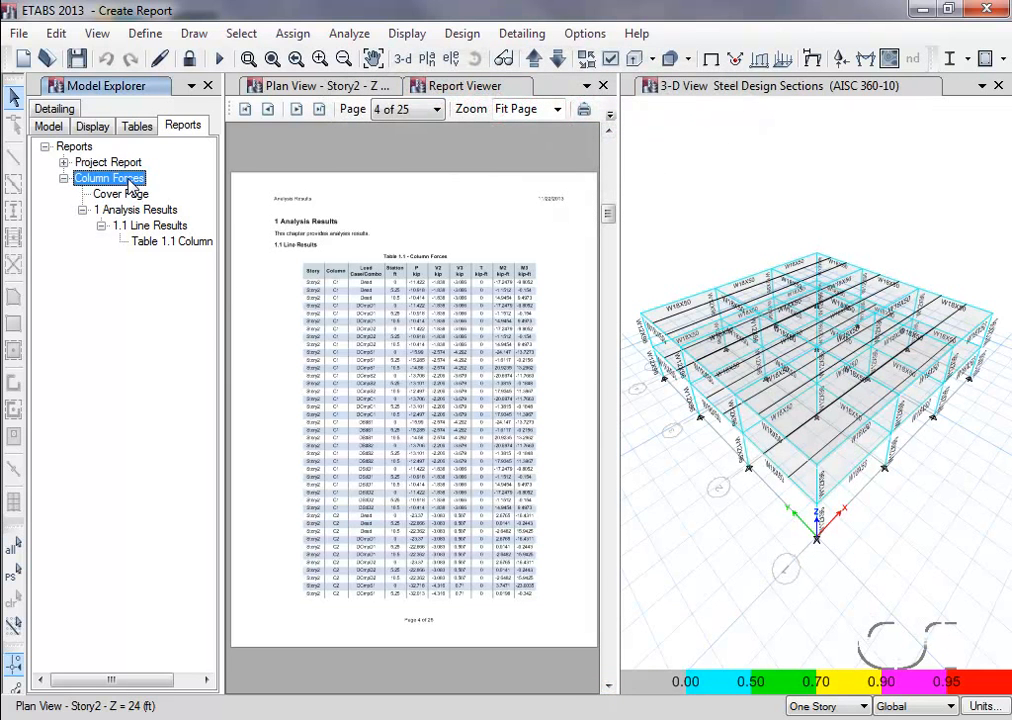
right_click(130, 186)
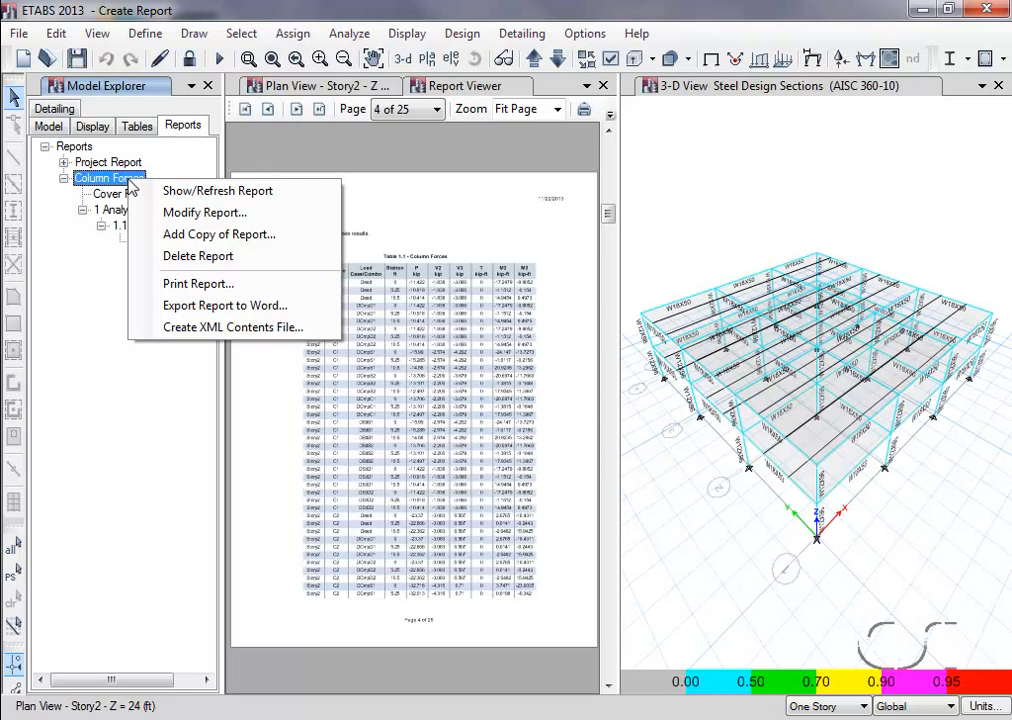
left_click(247, 213)
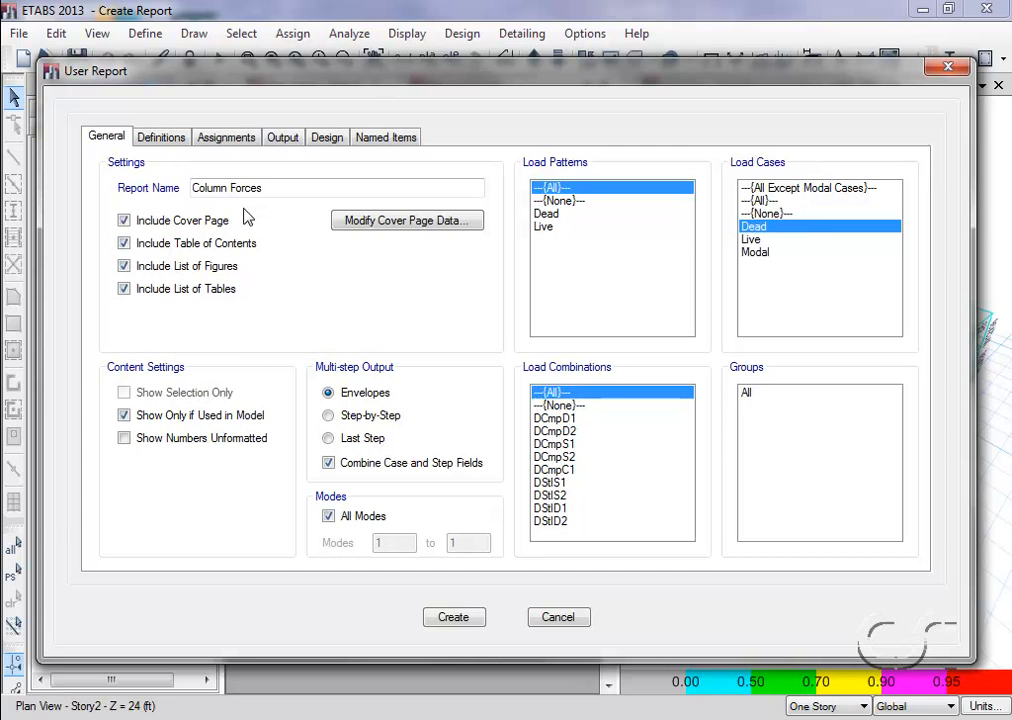
double_click(216, 190)
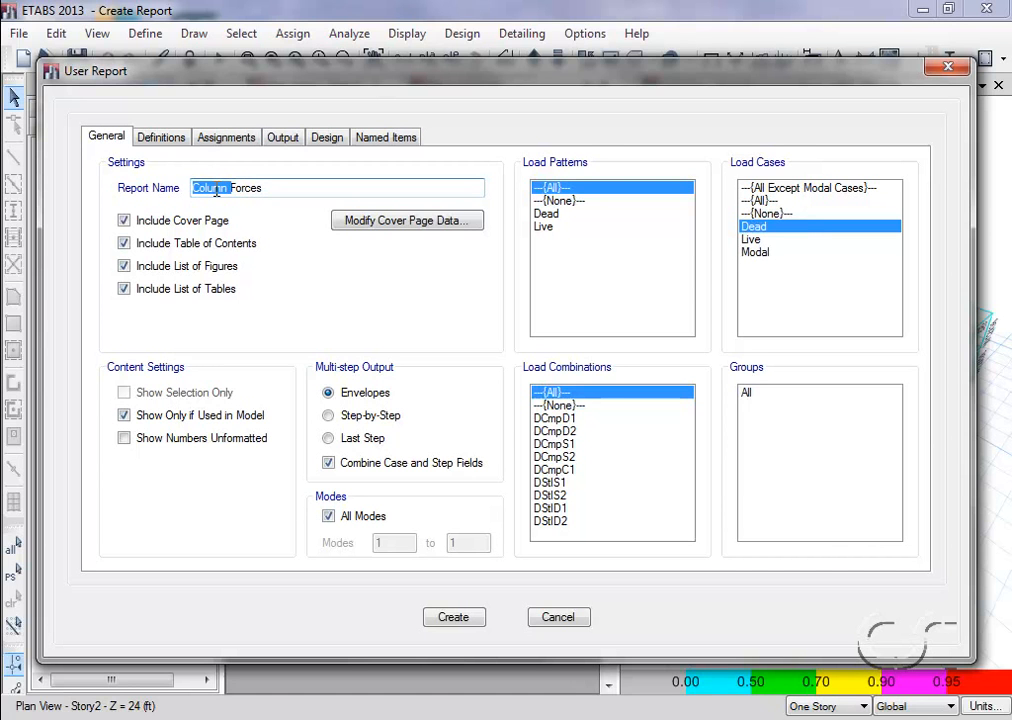
key("BackSpace")
type("Beam")
Replace column forces with beam forces in the report's line output and regenerate the report
left_click(283, 142)
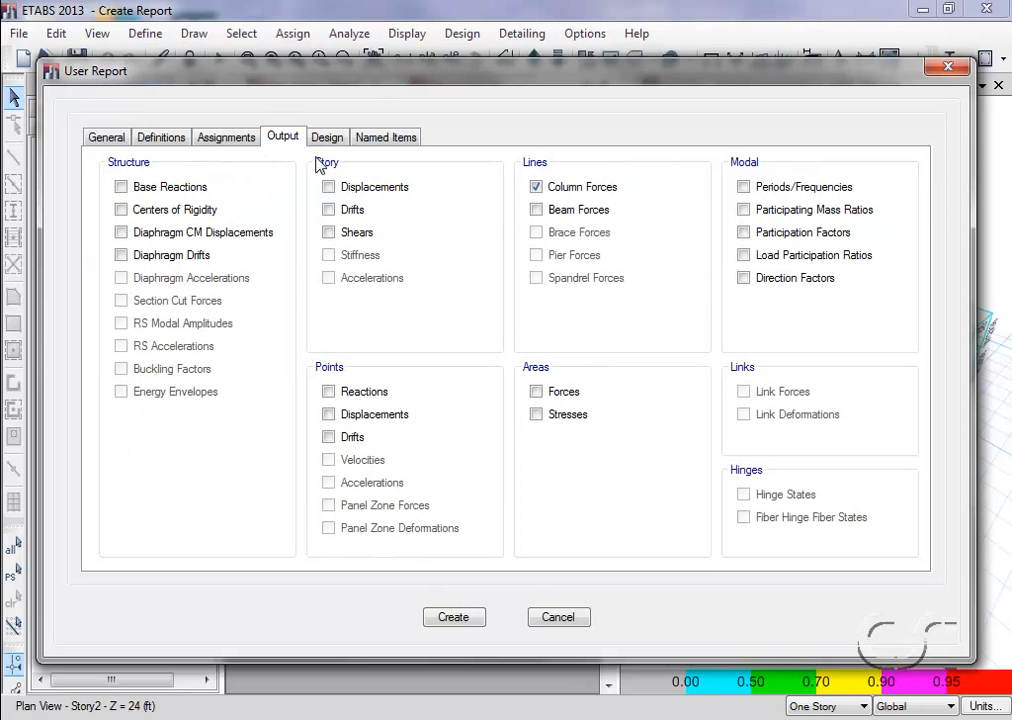
left_click(542, 192)
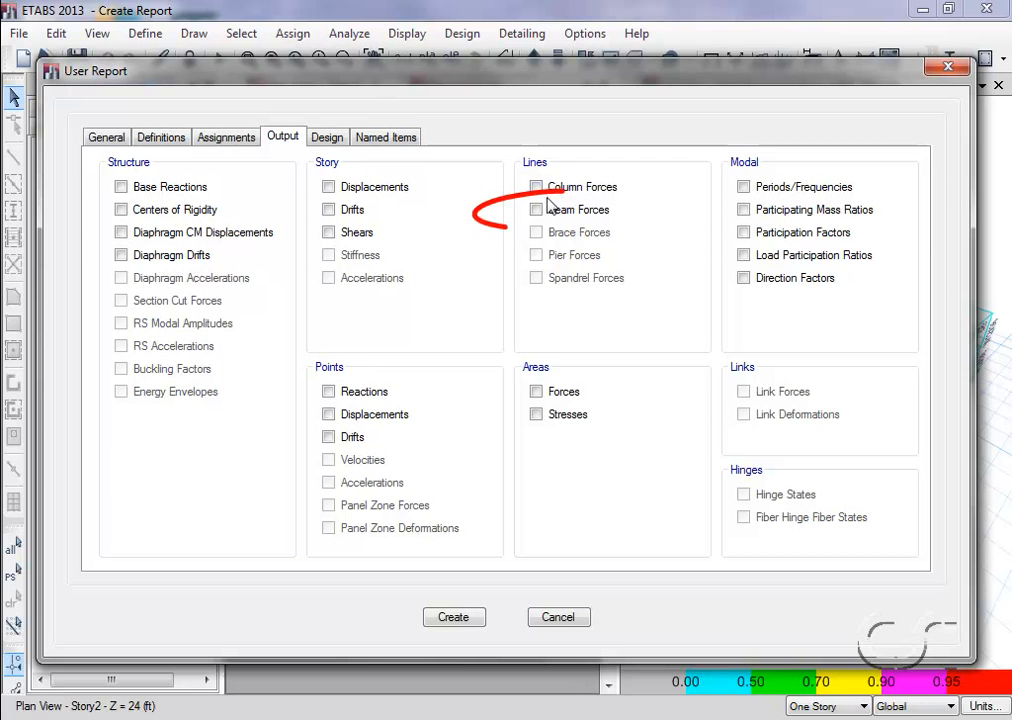
left_click(537, 210)
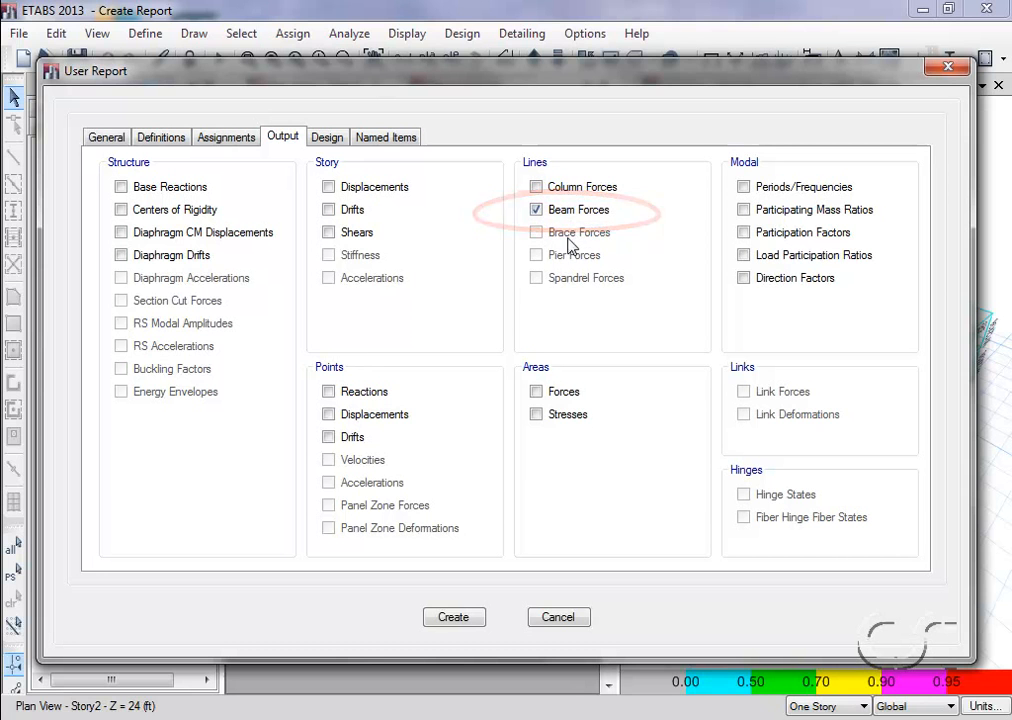
left_click(453, 617)
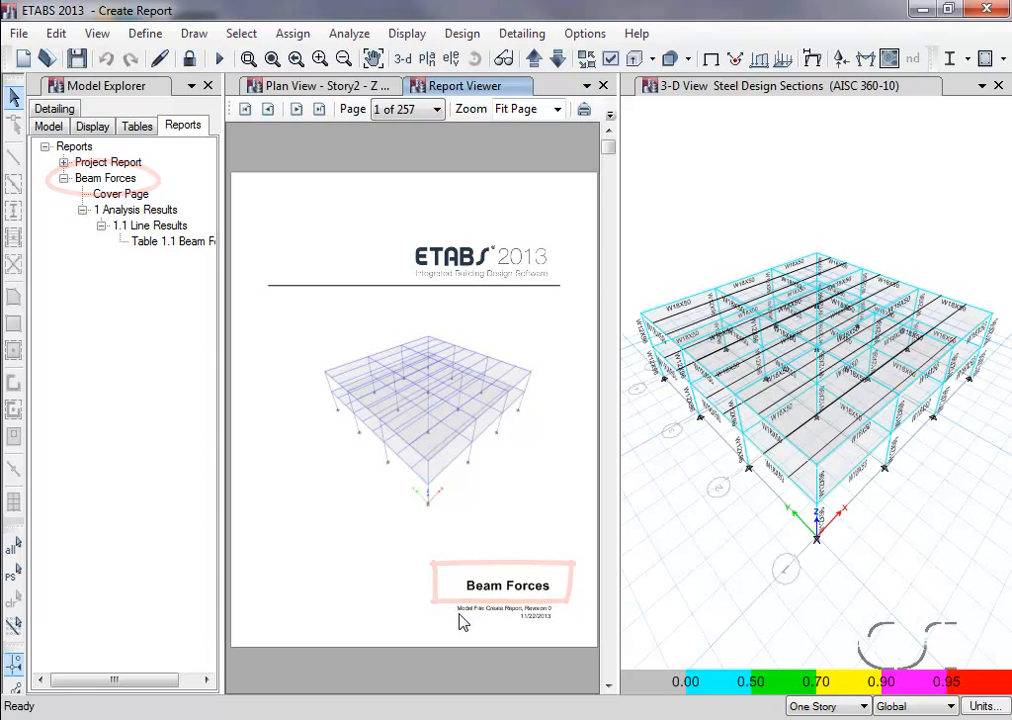
Page through the Beam Forces report to Table 1.1 on page 4
left_click(608, 686)
left_click(608, 686)
left_click(608, 686)
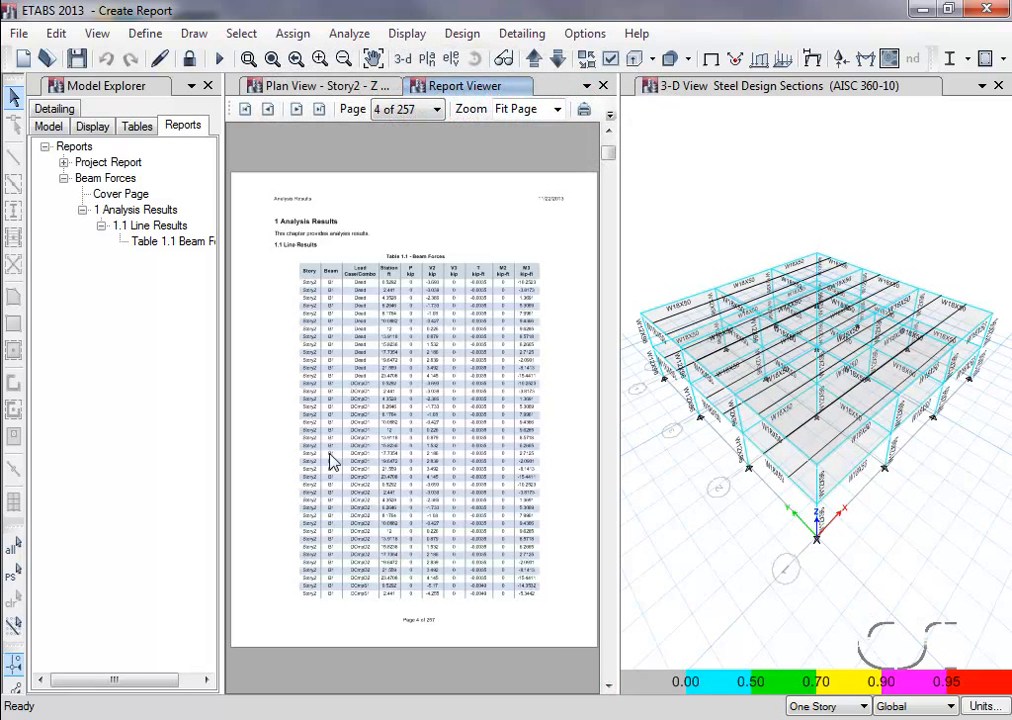
Create an XML contents file from the Beam Forces report and save it as Test.xml in the Model folder
left_click(127, 183)
right_click(127, 183)
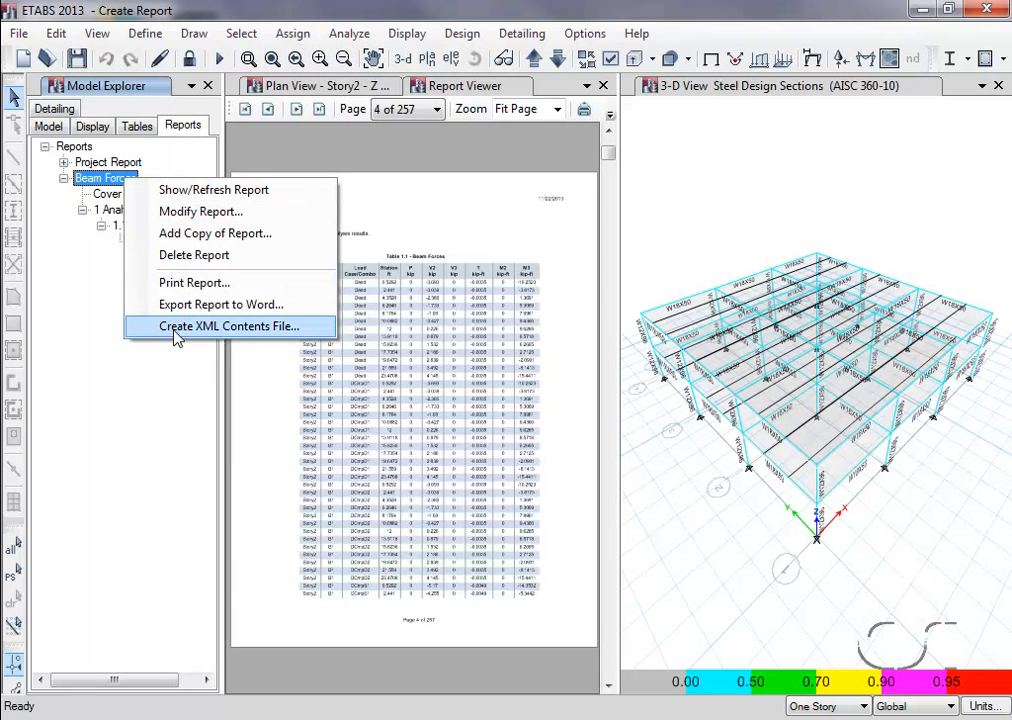
left_click(285, 327)
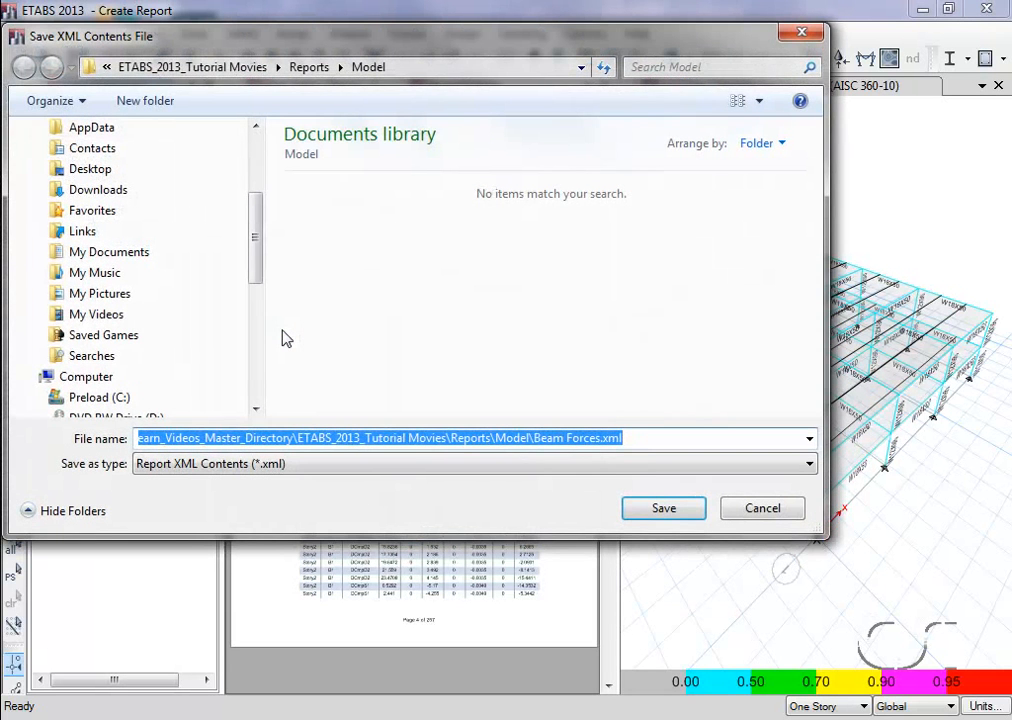
left_click(538, 438)
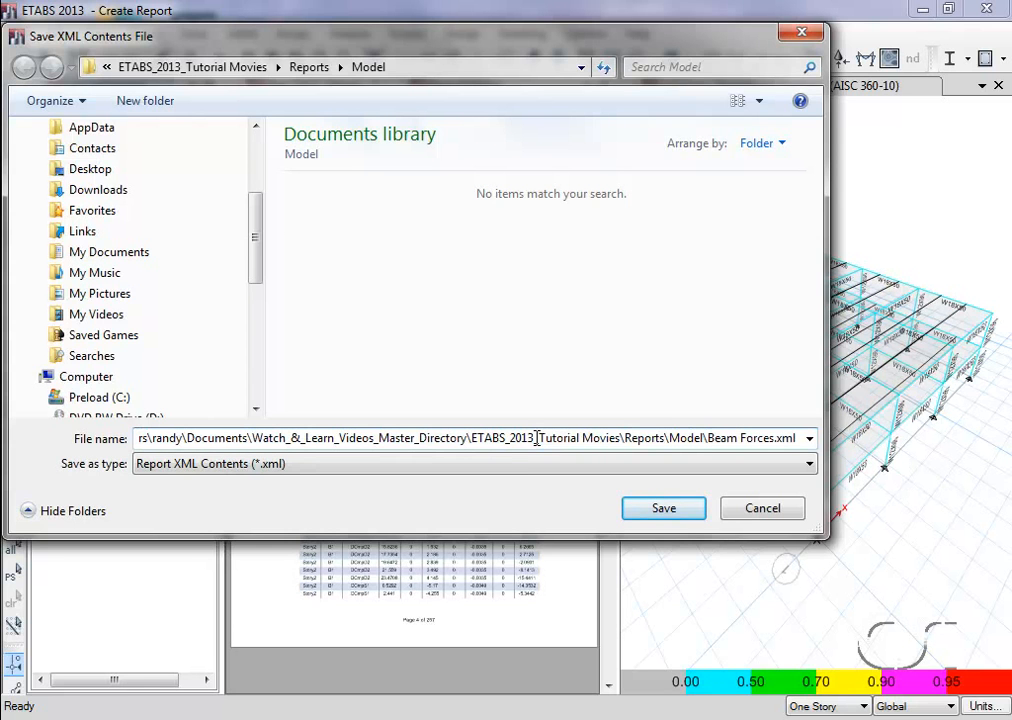
left_click_drag(707, 438, 768, 437)
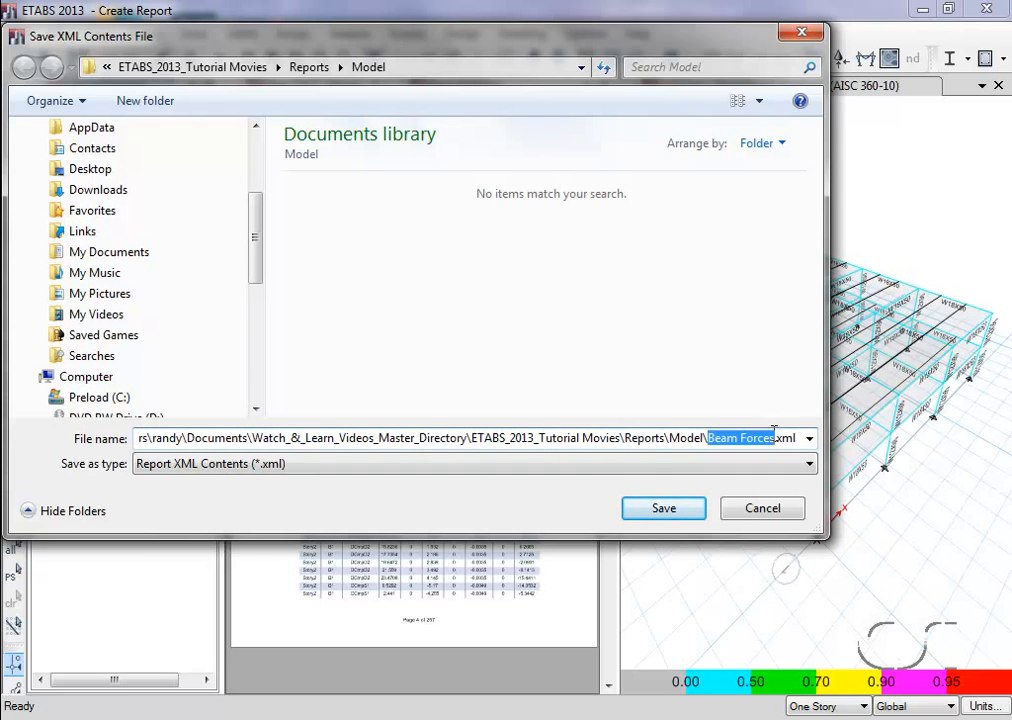
type("Test")
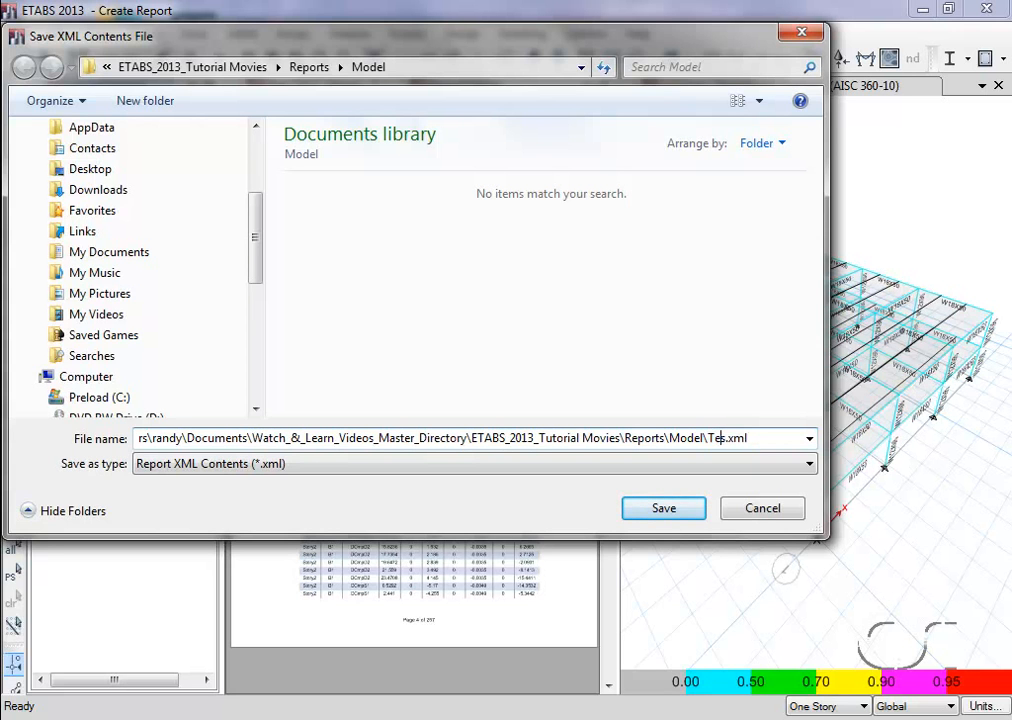
key("Delete")
left_click(665, 509)
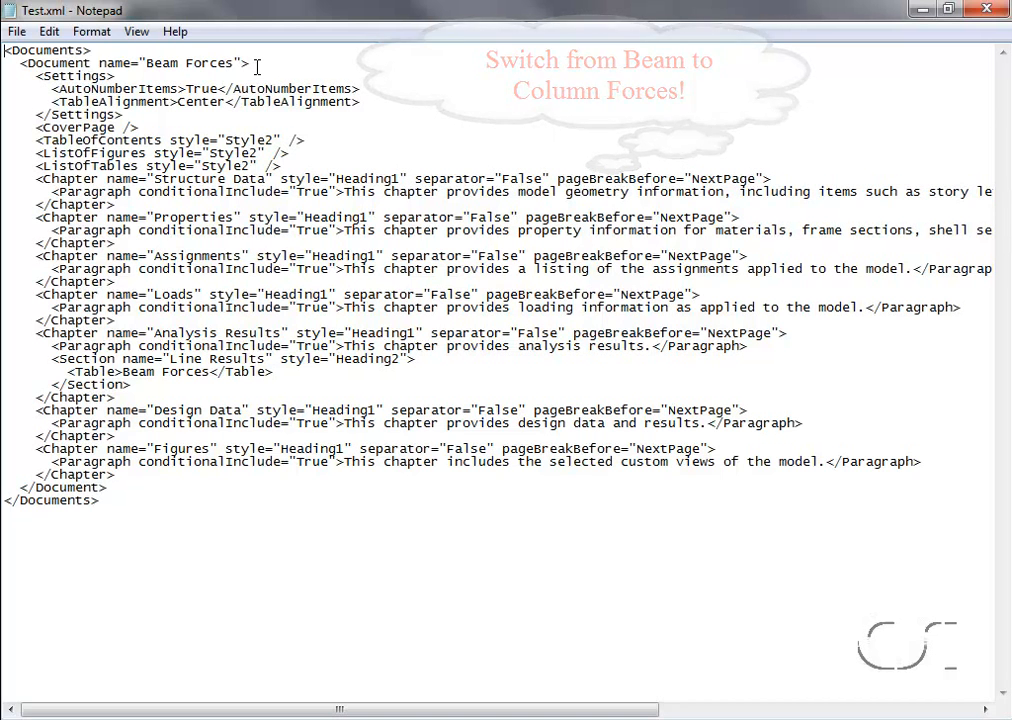
Change the document name and the Line Results table in Test.xml from Beam Forces to Column Forces and save the file
left_click_drag(147, 62, 177, 61)
type("Column")
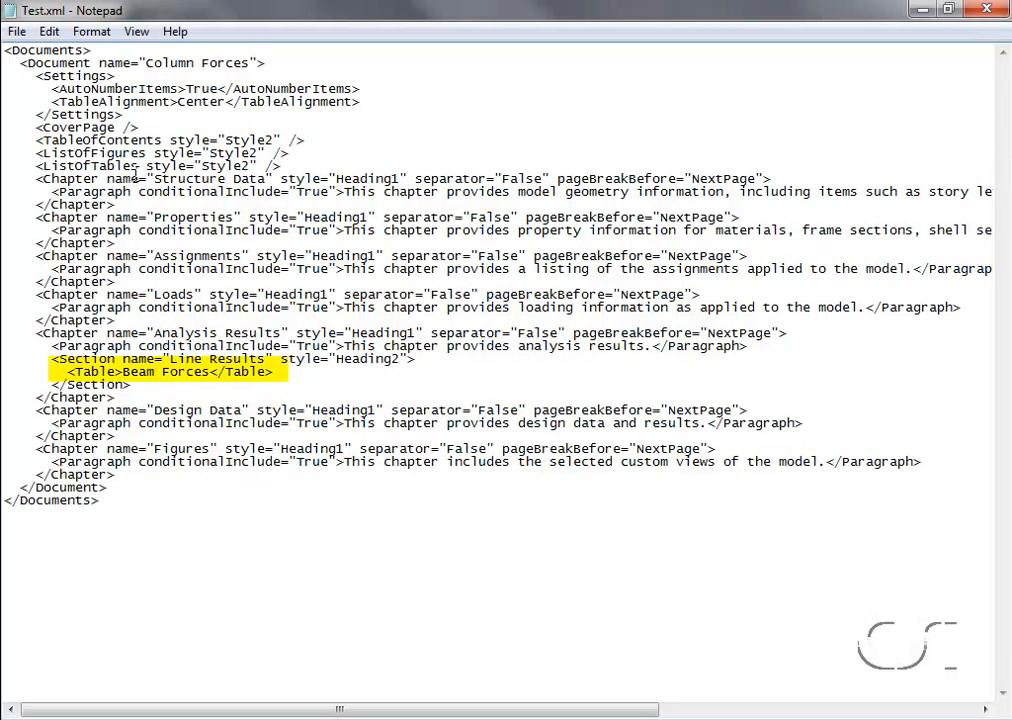
double_click(149, 375)
type("Column")
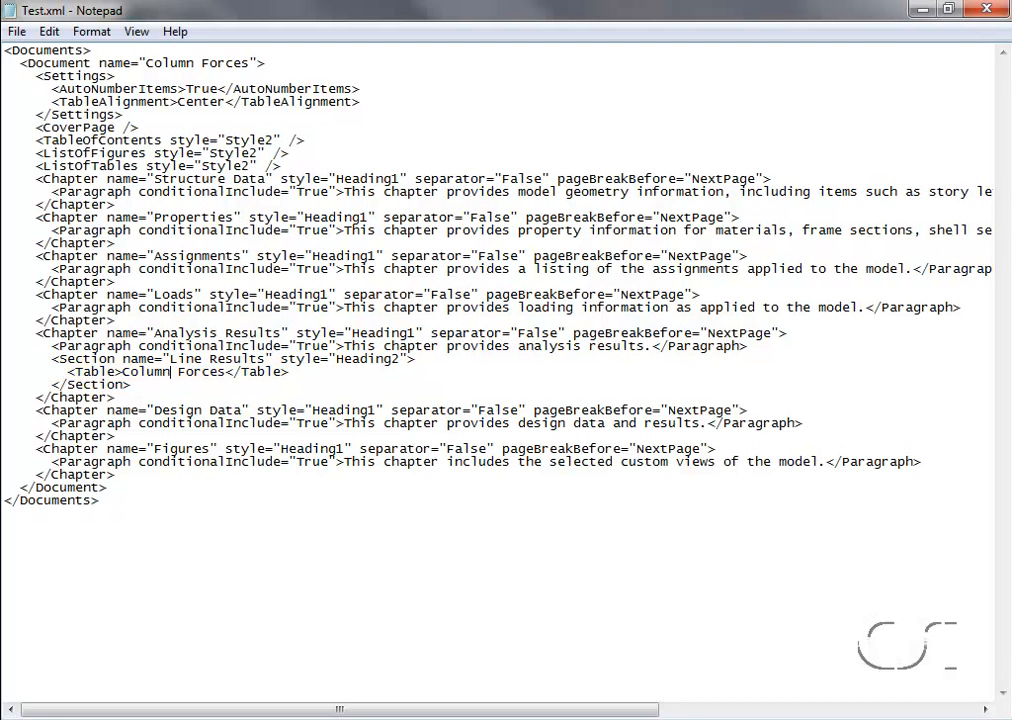
left_click(16, 31)
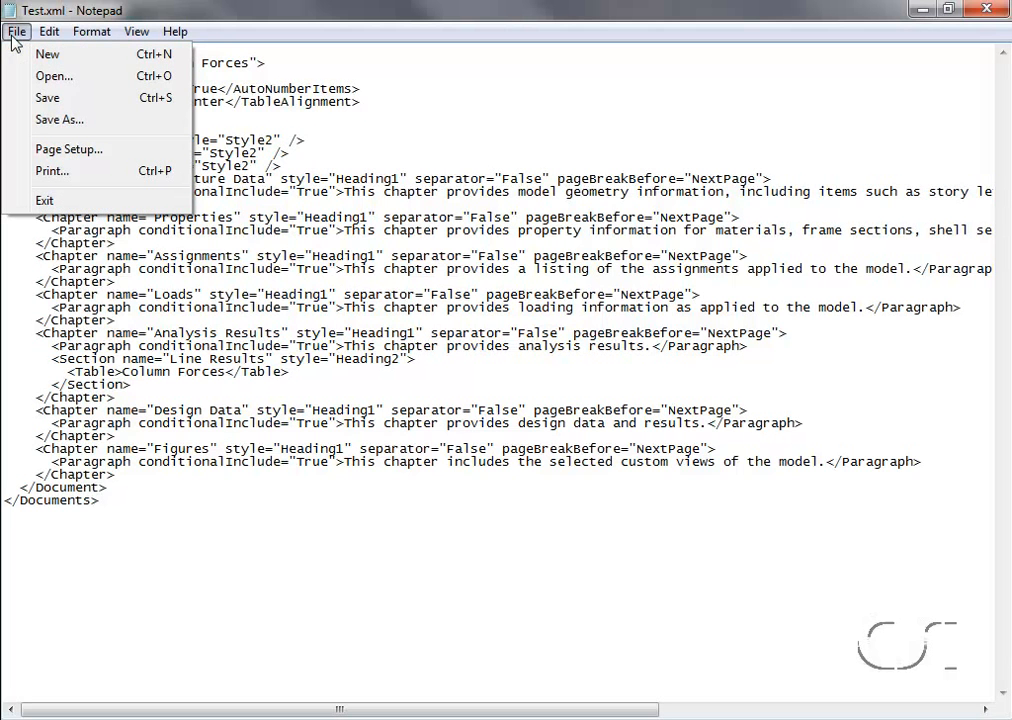
left_click(46, 97)
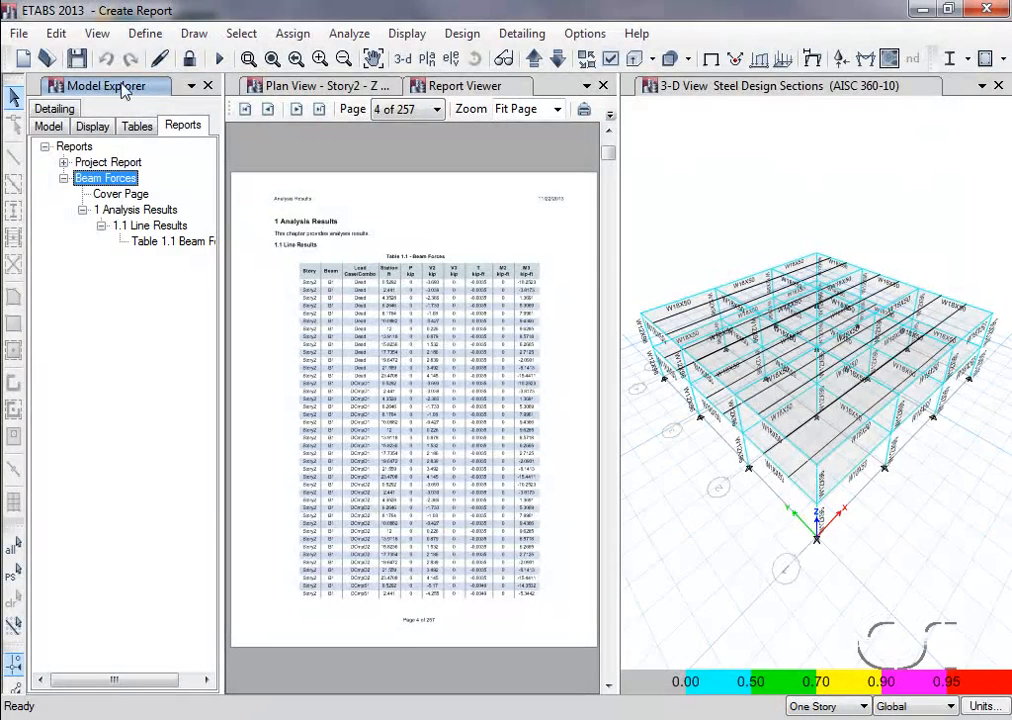
Switch to ETABS and add a new report from the XML contents file Test.xml in the Model folder
left_click(20, 34)
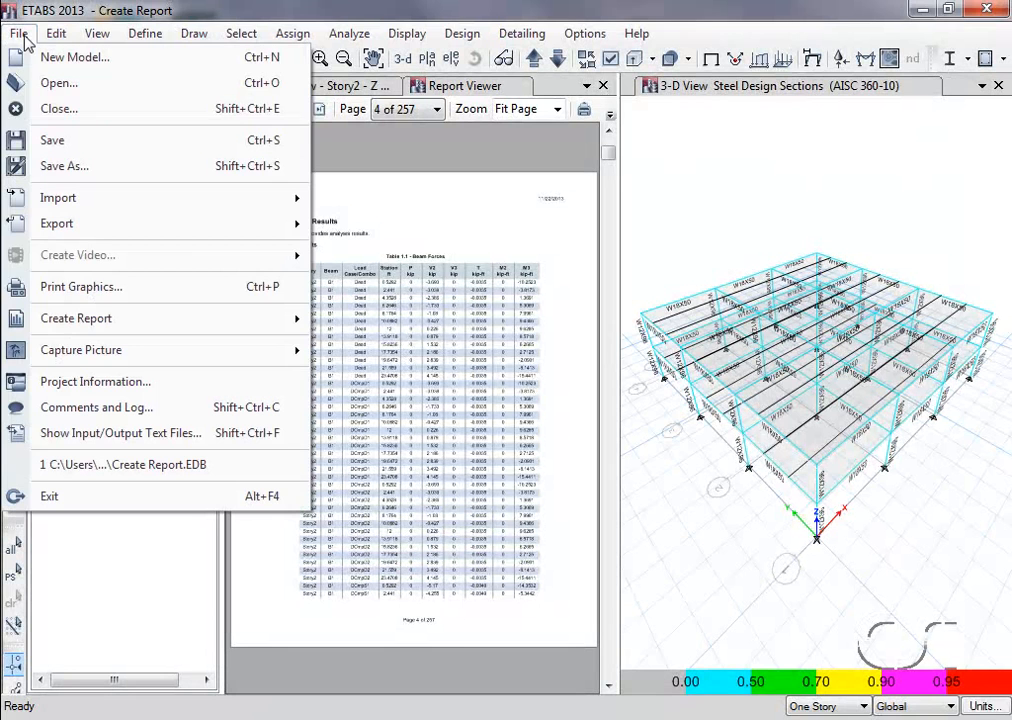
mouse_move(60, 322)
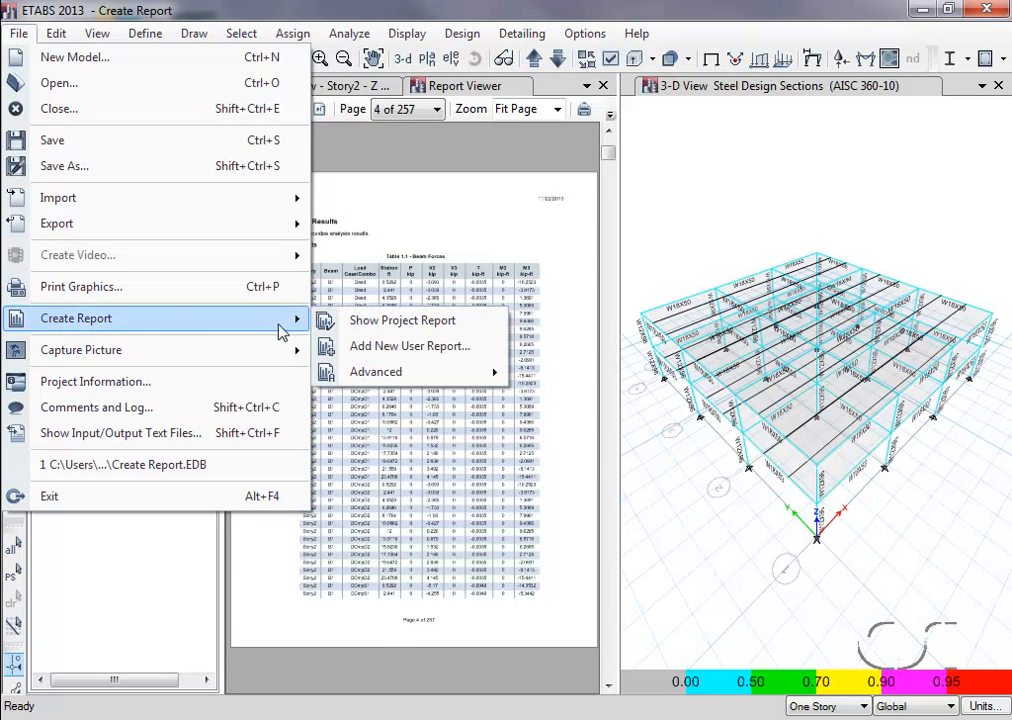
mouse_move(429, 380)
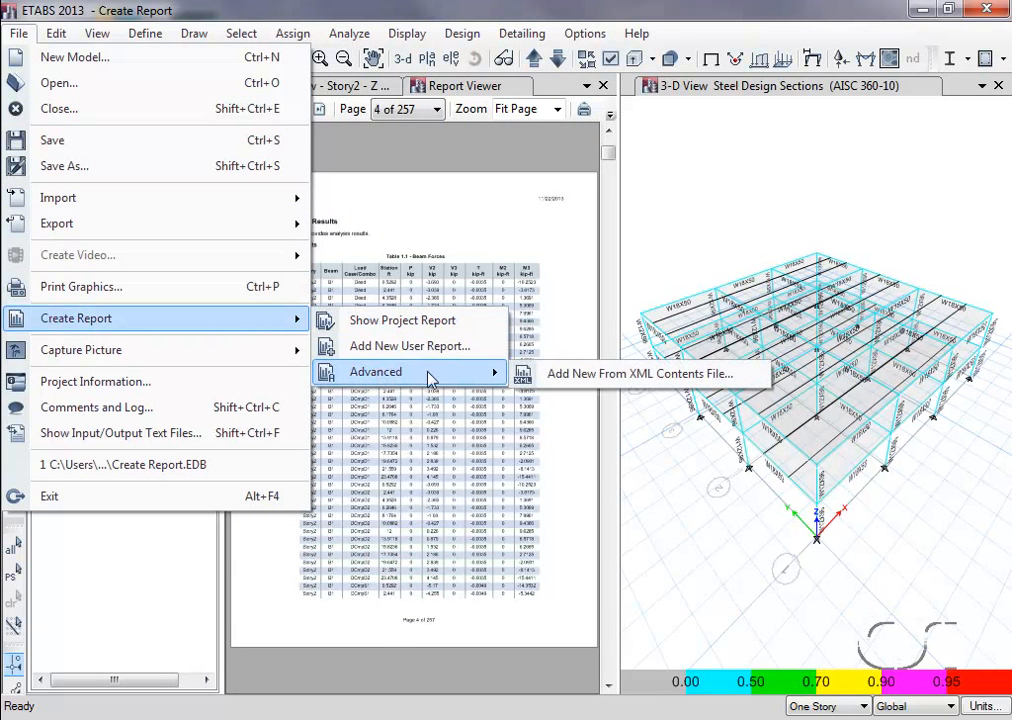
left_click(563, 380)
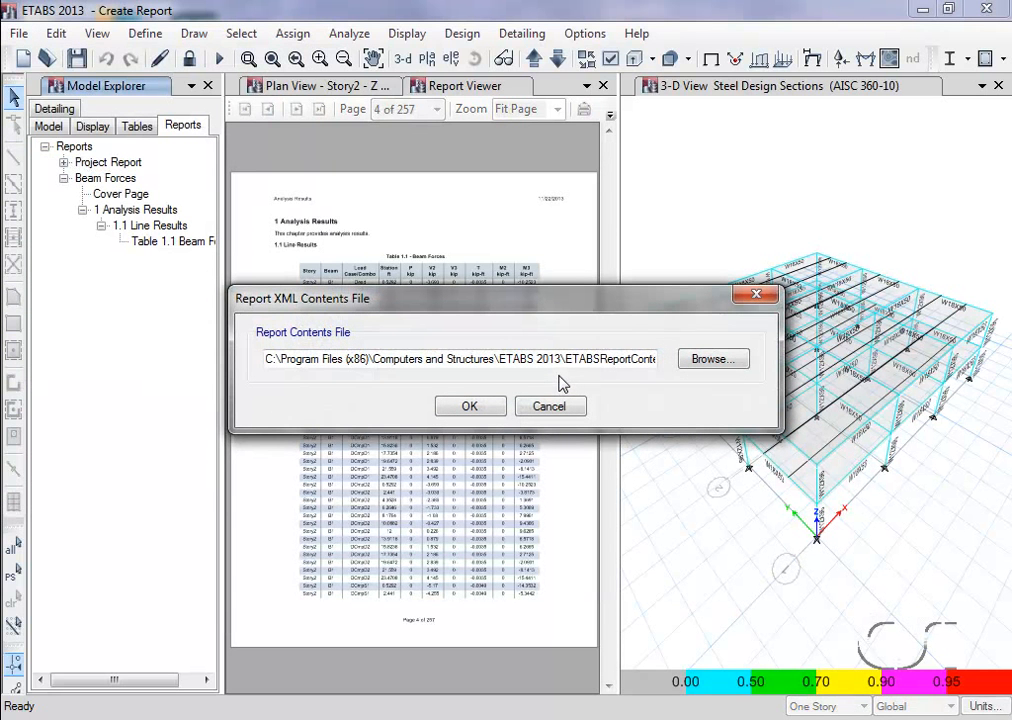
left_click(710, 359)
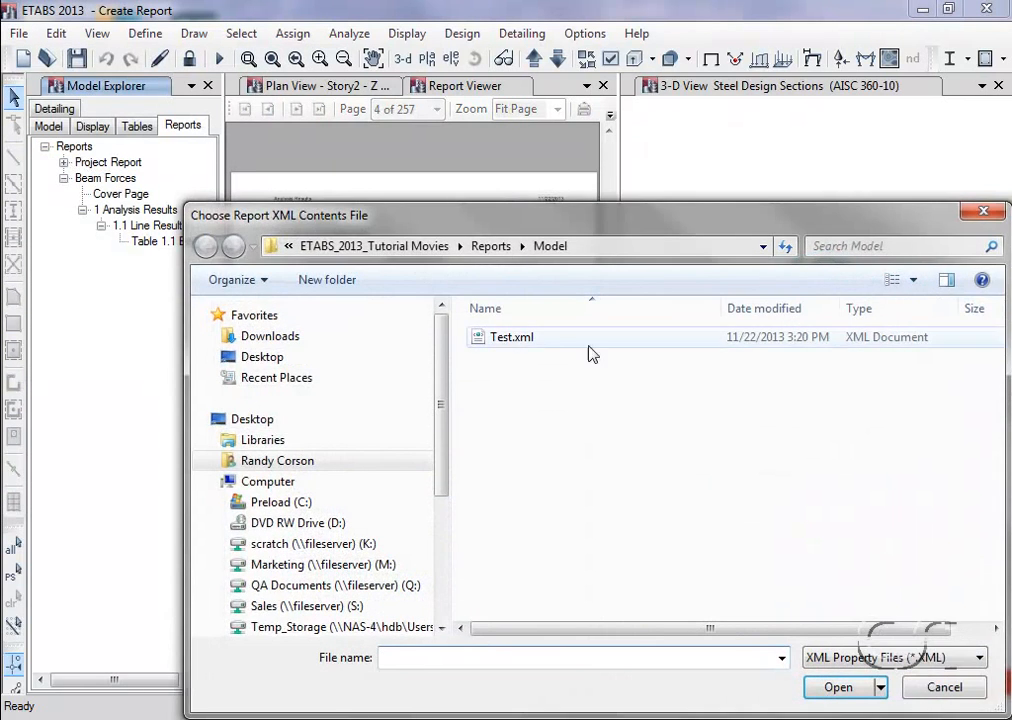
left_click(505, 343)
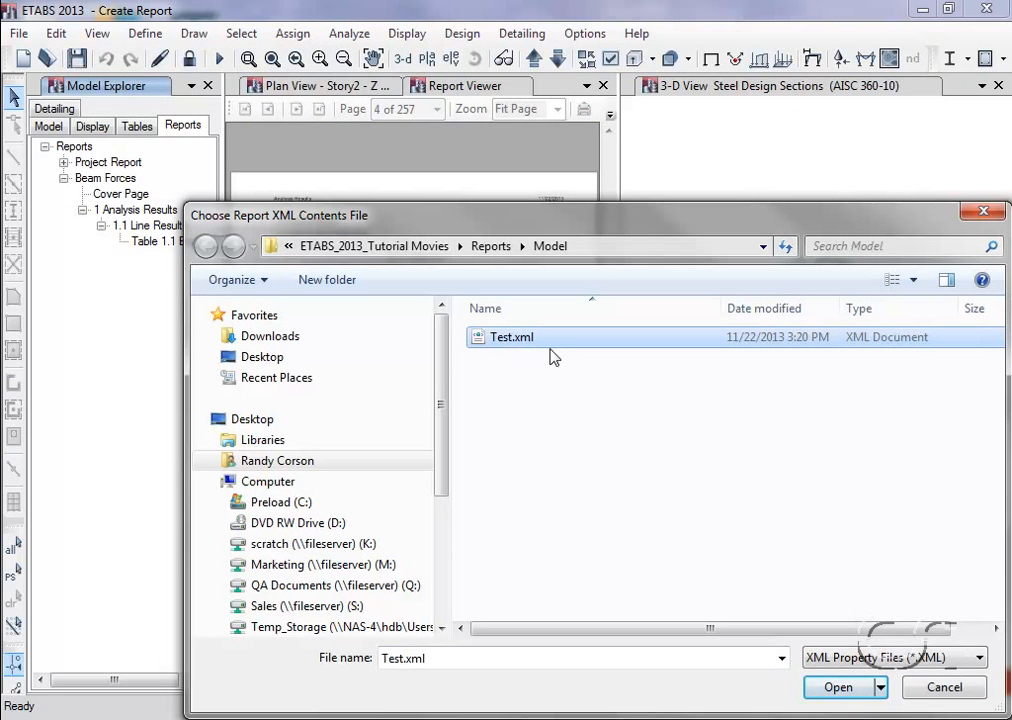
left_click(836, 688)
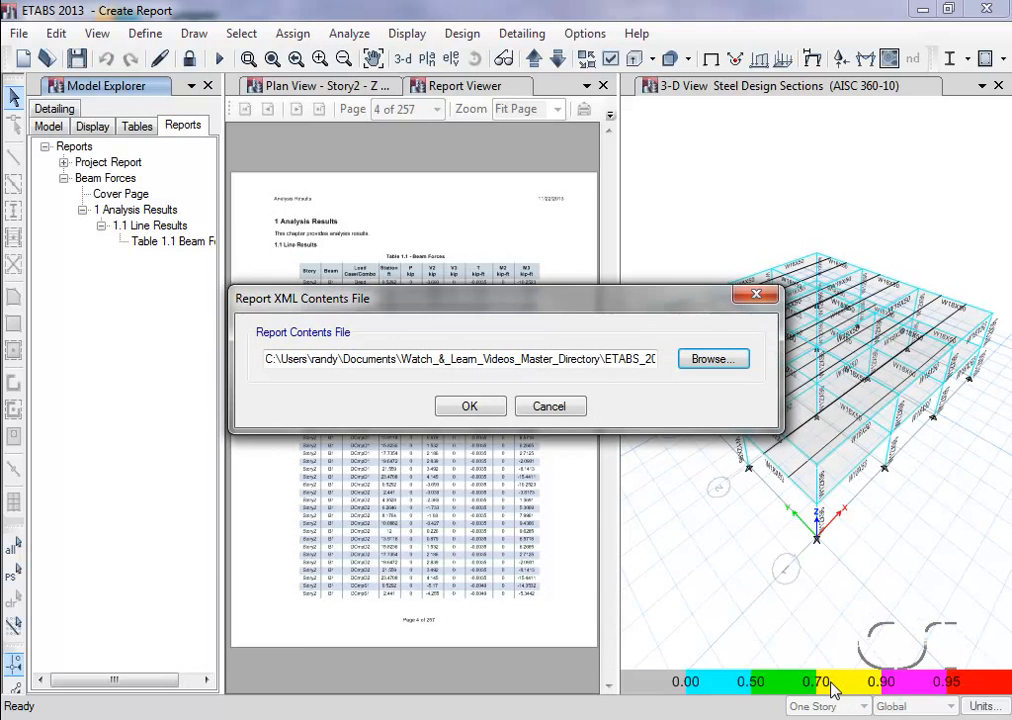
left_click(472, 407)
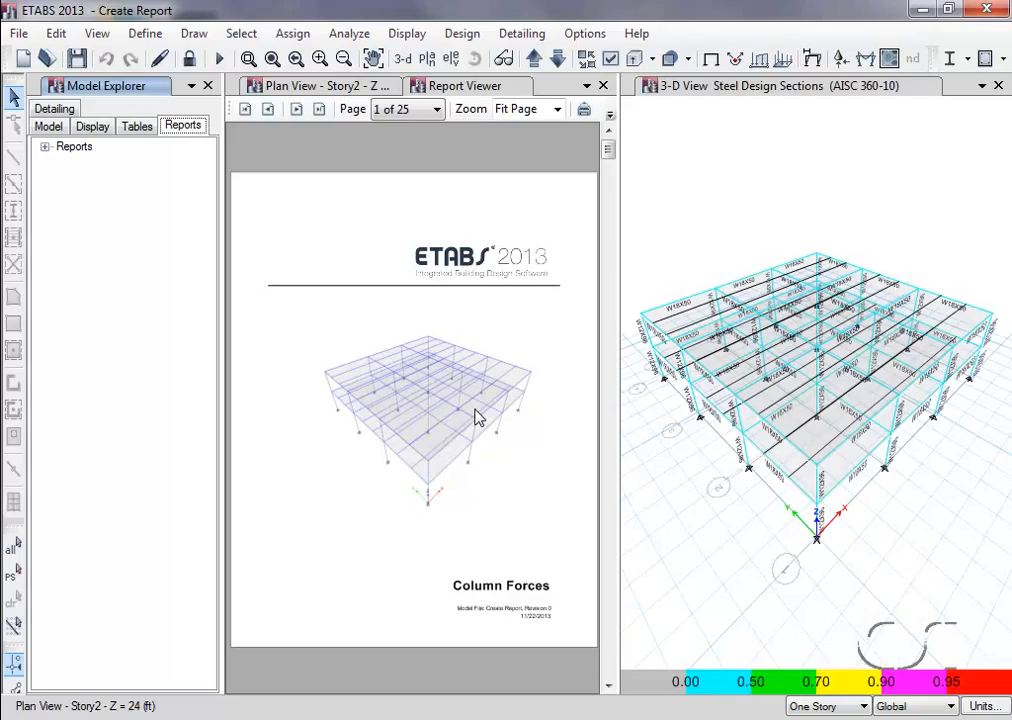
Expand the Column Forces report down to its Line Results and display Table 1.1 Column Forces
left_click(46, 147)
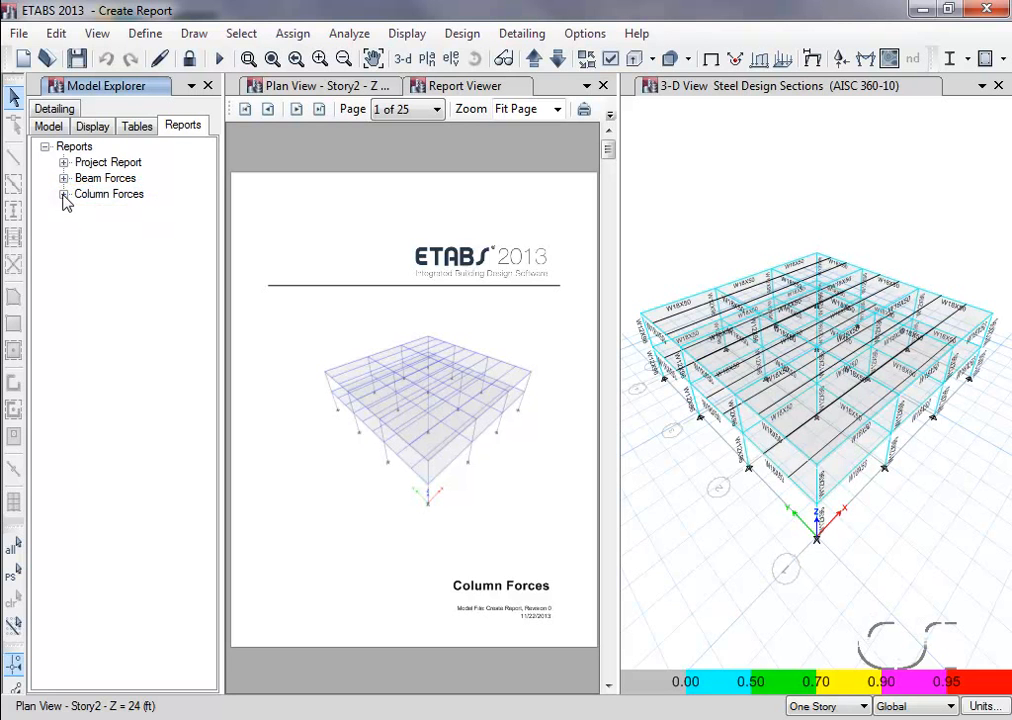
left_click(63, 194)
left_click(83, 226)
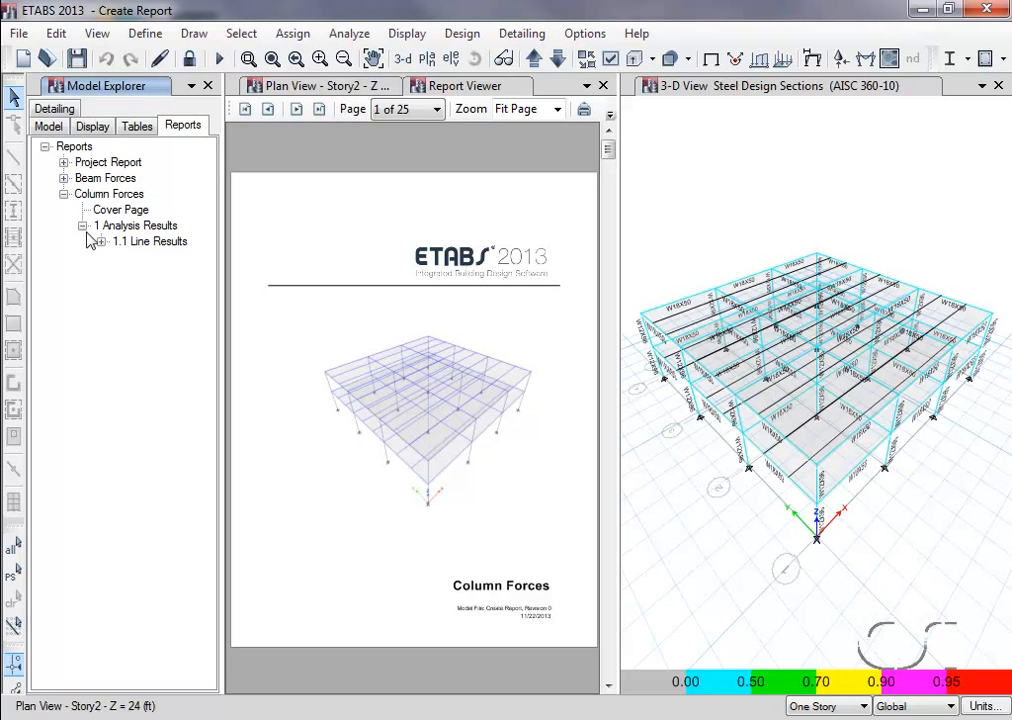
left_click(101, 242)
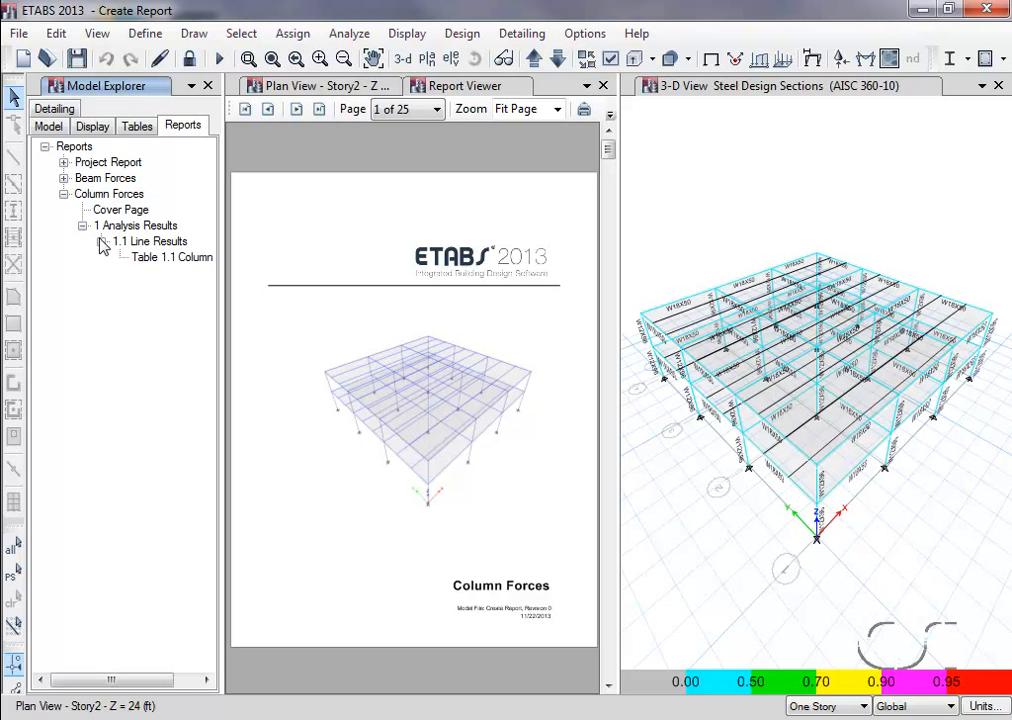
left_click(190, 262)
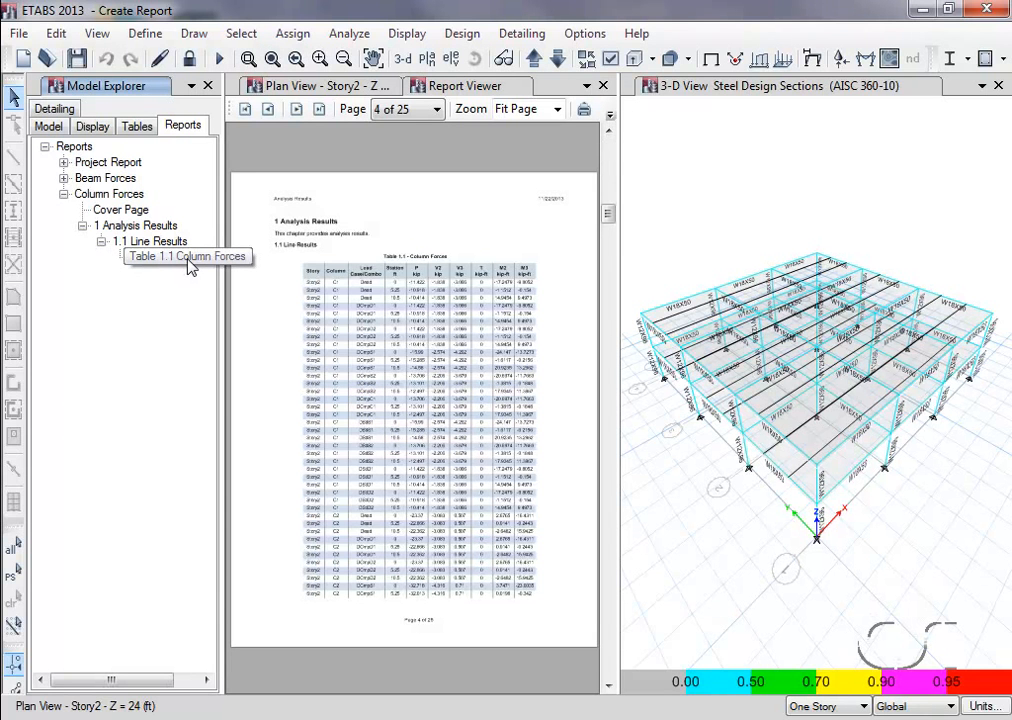